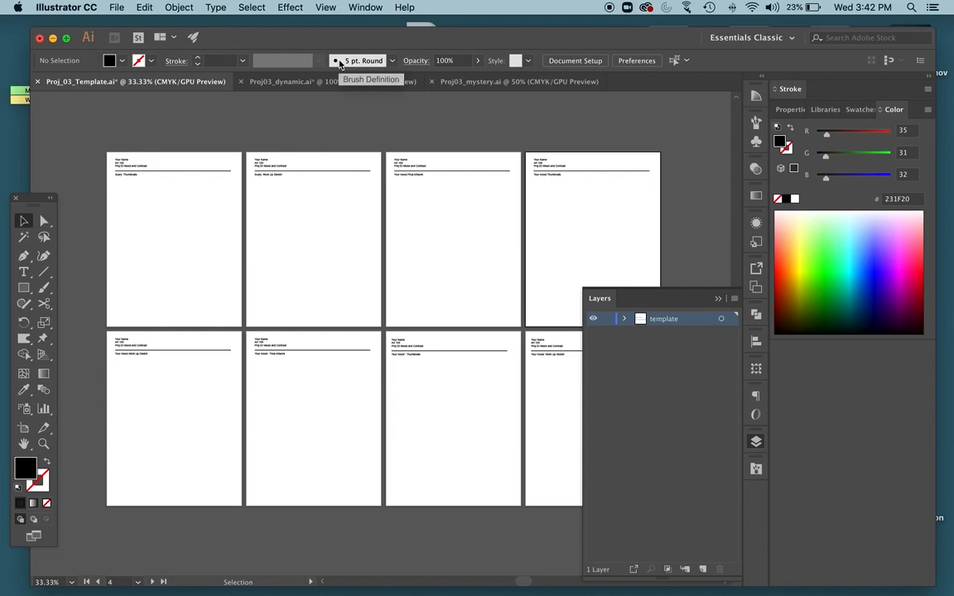
Switch to the Finder window of the PROJ_03-Mood and Contrast folder, sort its files by name and move the window aside.
key("ctrl+Up")
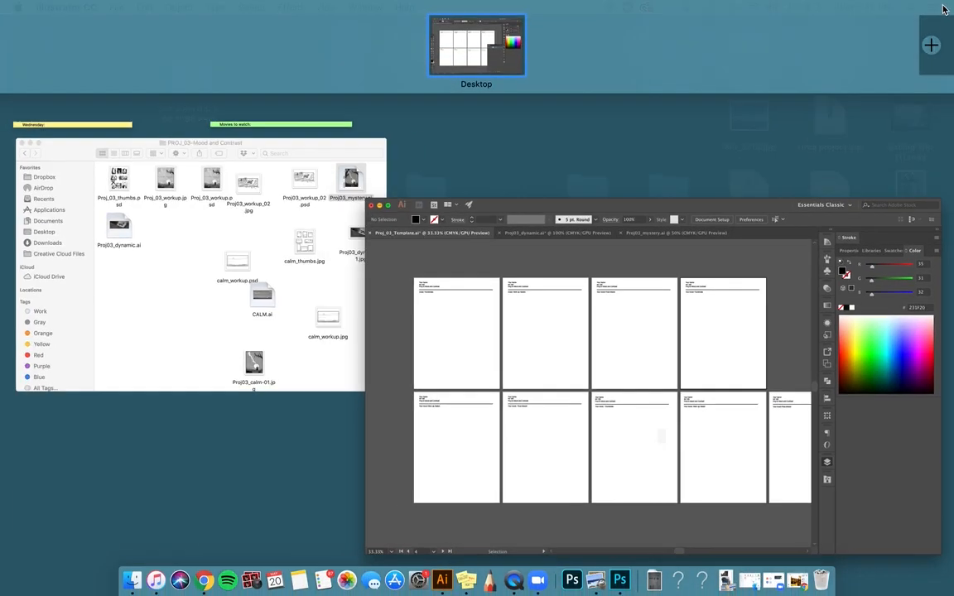
left_click(245, 222)
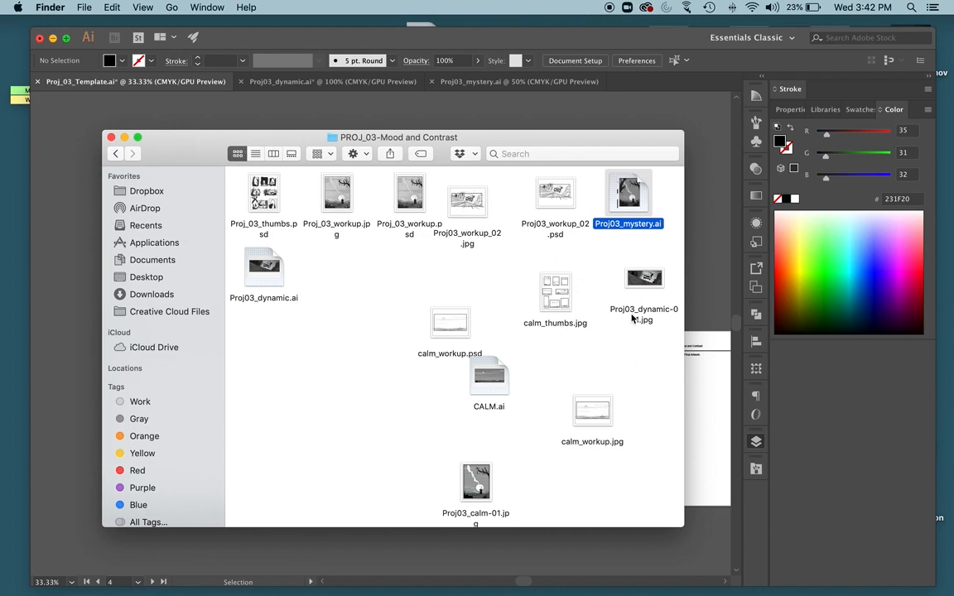
right_click(298, 382)
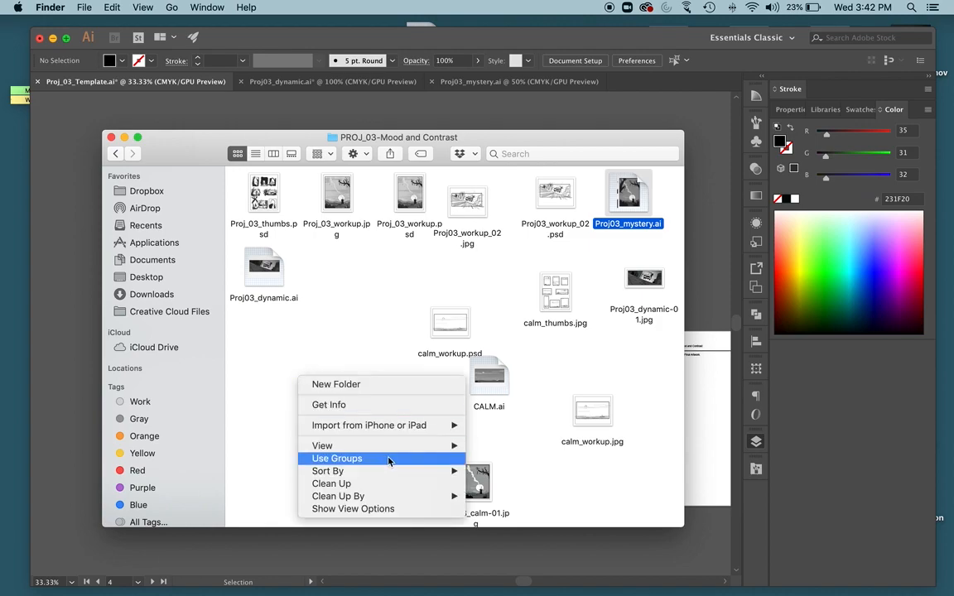
mouse_move(414, 473)
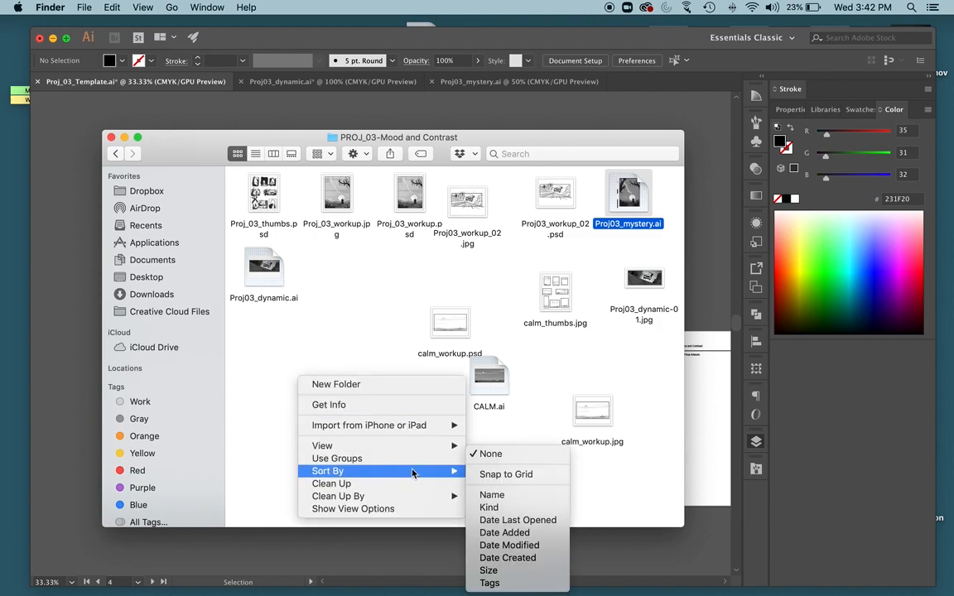
left_click(494, 494)
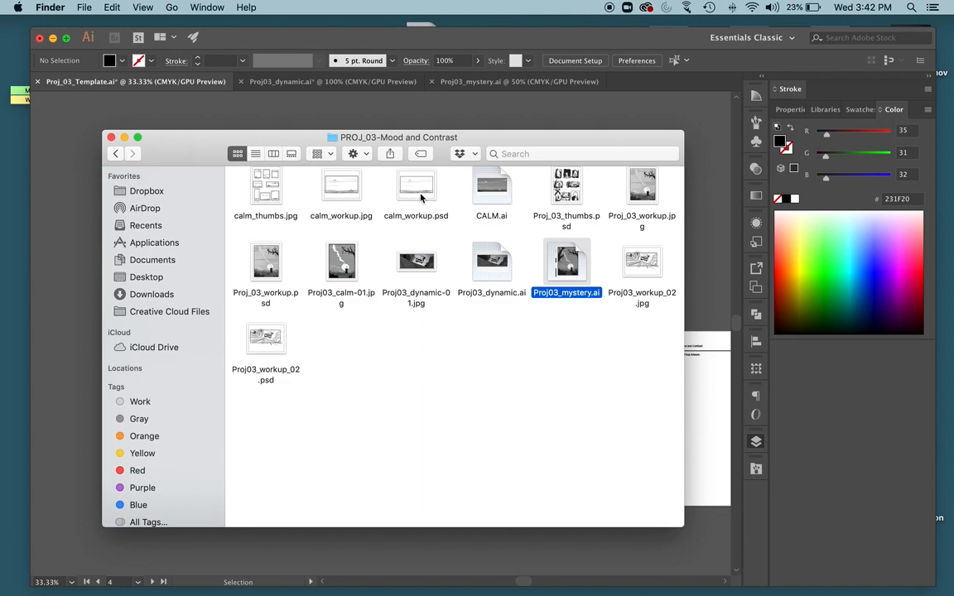
left_click_drag(261, 144, 623, 169)
Back in Illustrator, replace the "Your Name" placeholder on the "Scary: Thumbnails" page with the student's full name.
left_click(311, 120)
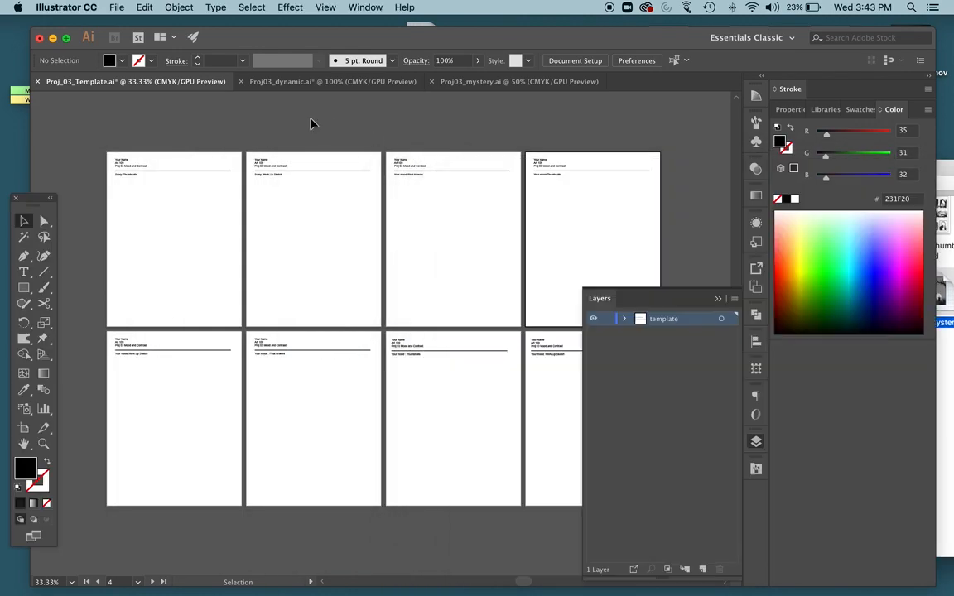
key("super+equal")
key("super+equal")
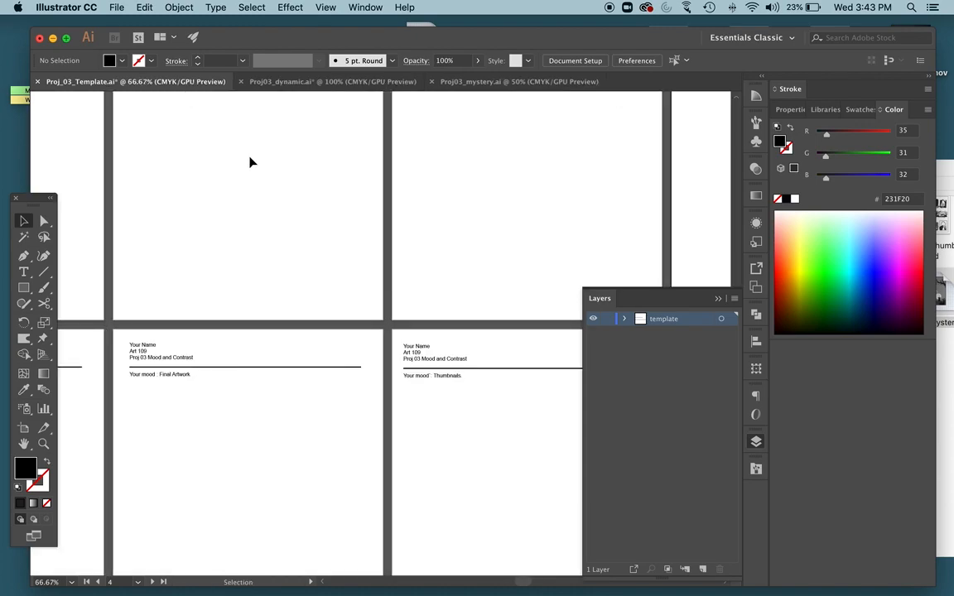
scroll(180, 160, "left", 2)
scroll(181, 163, "up", 5)
scroll(181, 168, "up", 3)
scroll(182, 169, "left", 6)
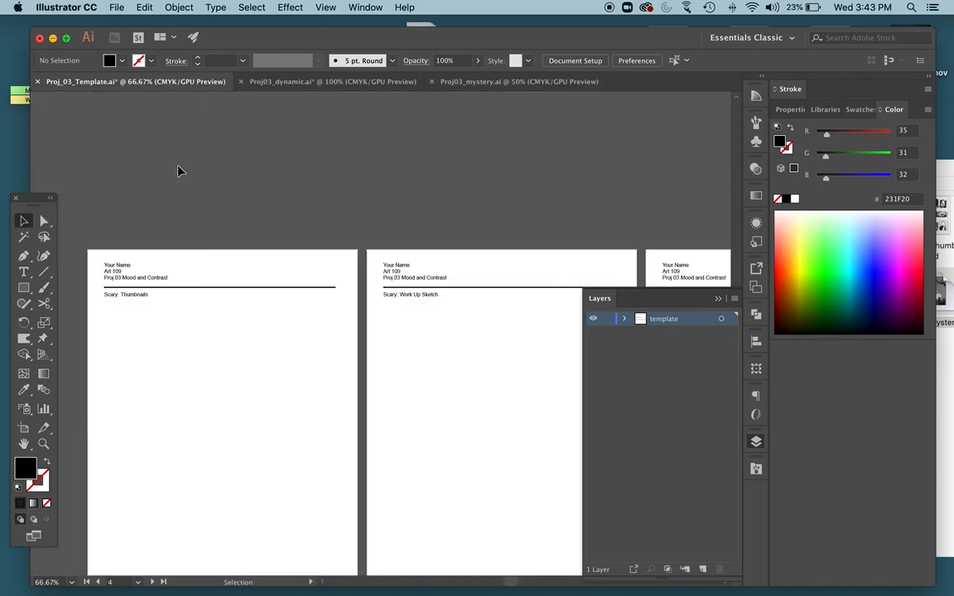
scroll(177, 171, "down", 3)
scroll(178, 169, "down", 1)
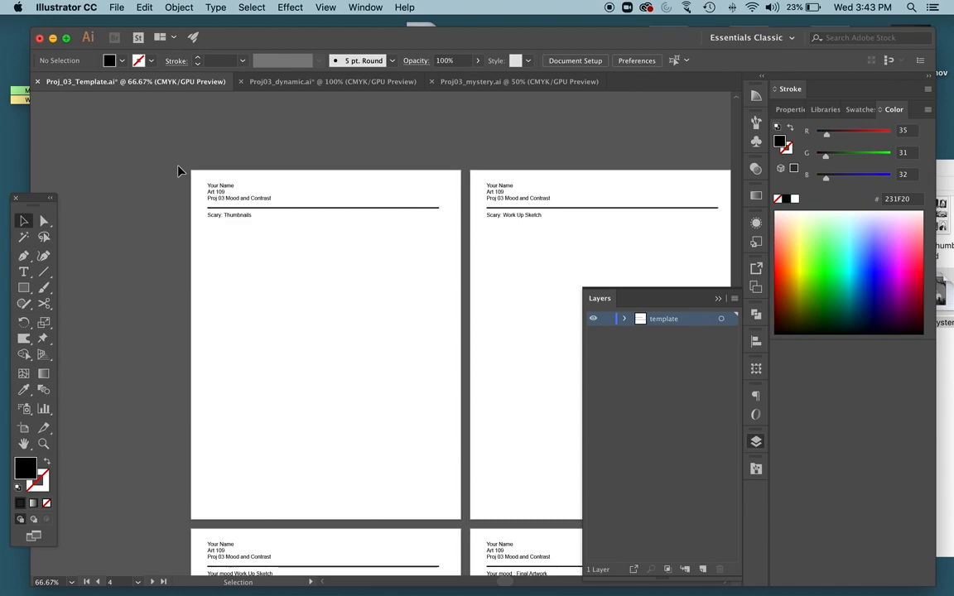
left_click(221, 189)
key("super+equal")
key("super+equal")
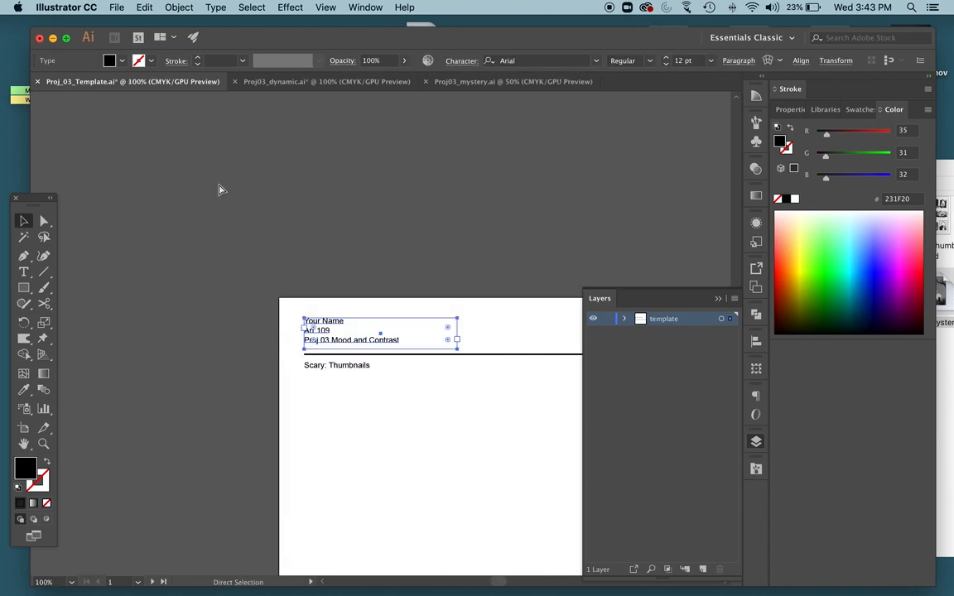
key("t")
left_click_drag(329, 314, 238, 305)
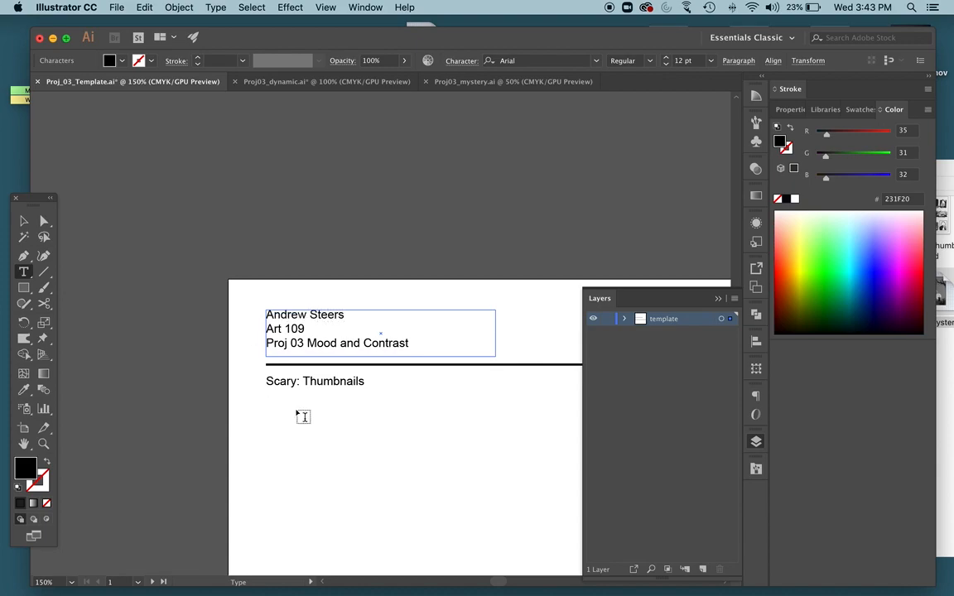
key("Escape")
left_click(299, 415)
Replace the mood word "Scary" in the first page's subtitle with "Your Mood".
scroll(298, 415, "down", 4)
scroll(298, 415, "right", 2)
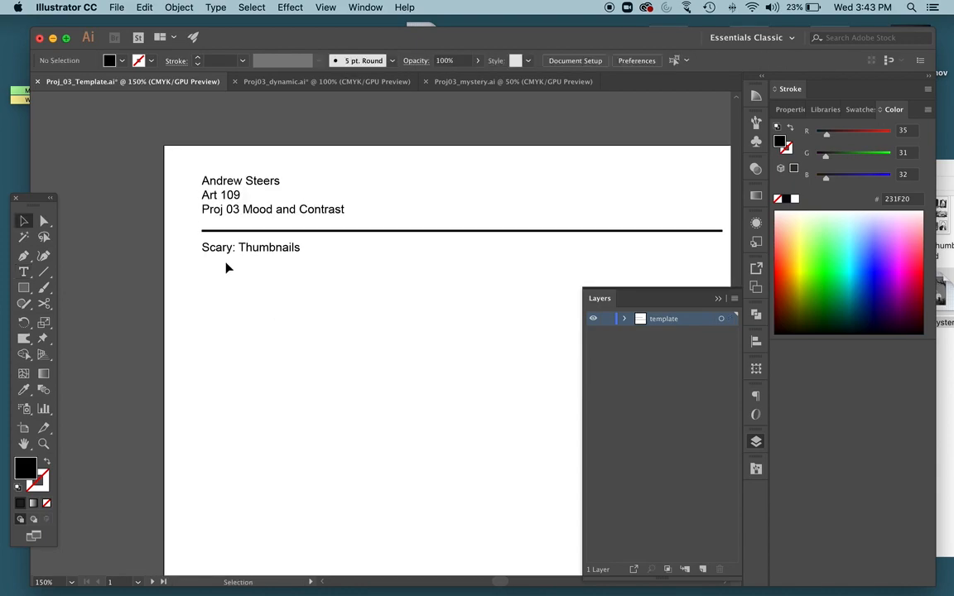
double_click(209, 247)
double_click(210, 246)
type("Your Mood")
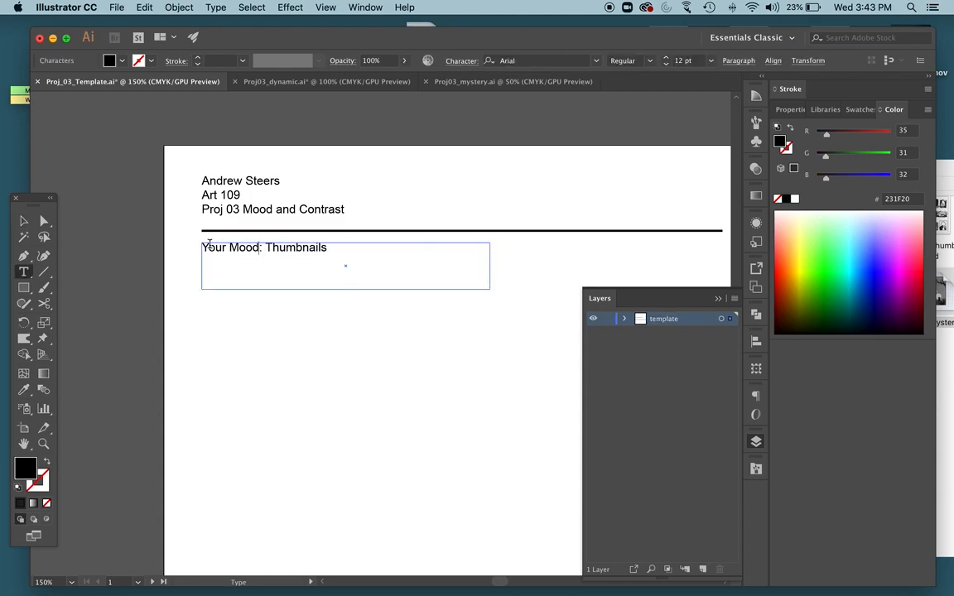
Change the mood word in the first page's subtitle back to "Scary".
key("BackSpace")
key("BackSpace")
key("BackSpace")
key("BackSpace")
key("BackSpace")
key("BackSpace")
key("BackSpace")
key("BackSpace")
key("BackSpace")
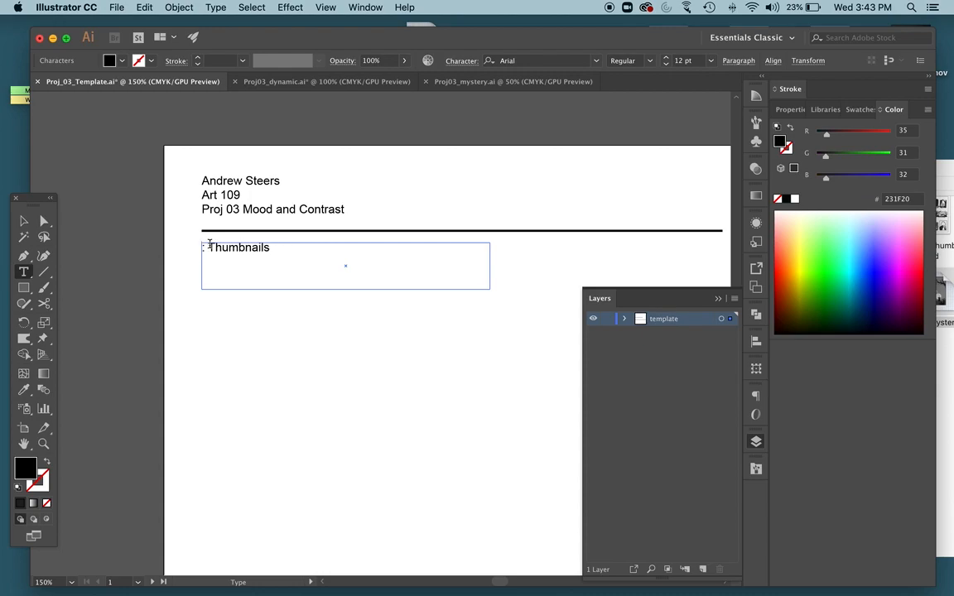
type("S")
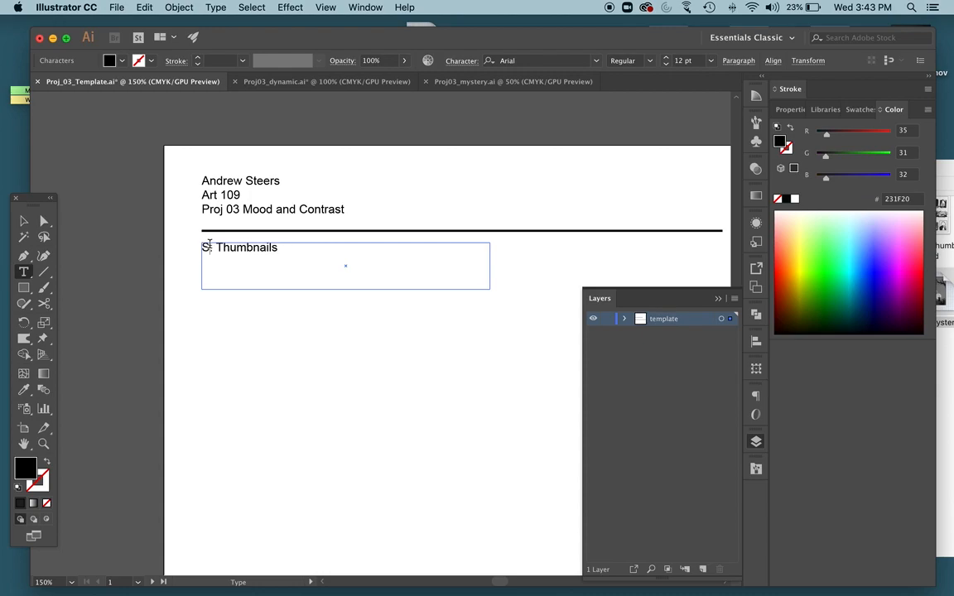
type("cary")
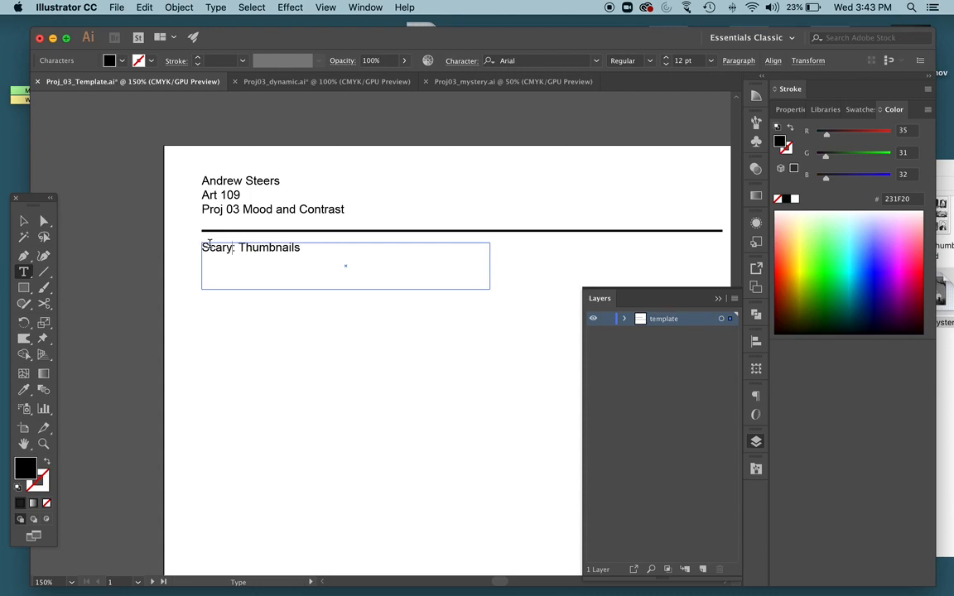
key("Escape")
left_click(215, 346)
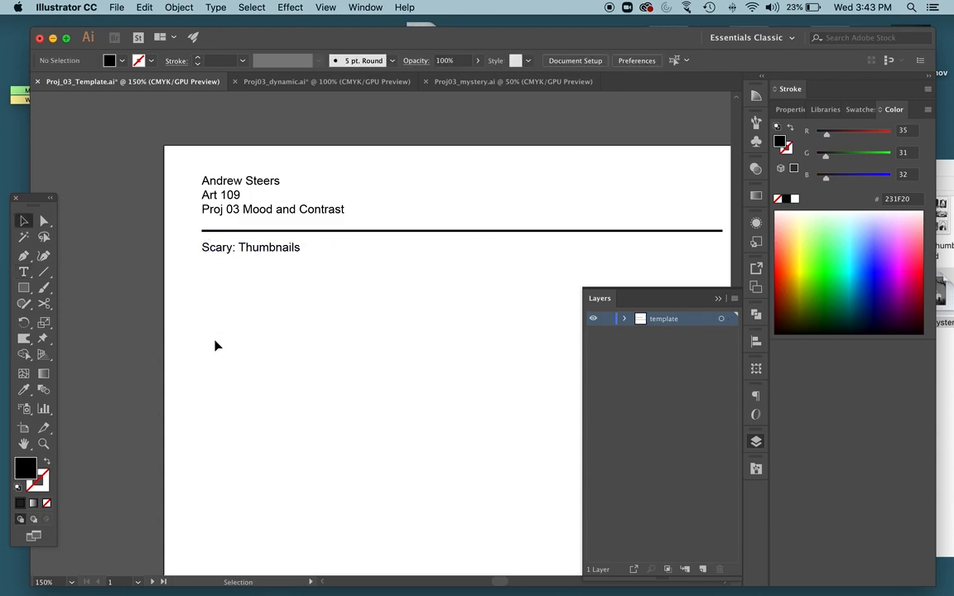
Replace the "Your Name" placeholder on the "Scary: Work Up Sketch" page with the student's full name.
scroll(215, 345, "right", 10)
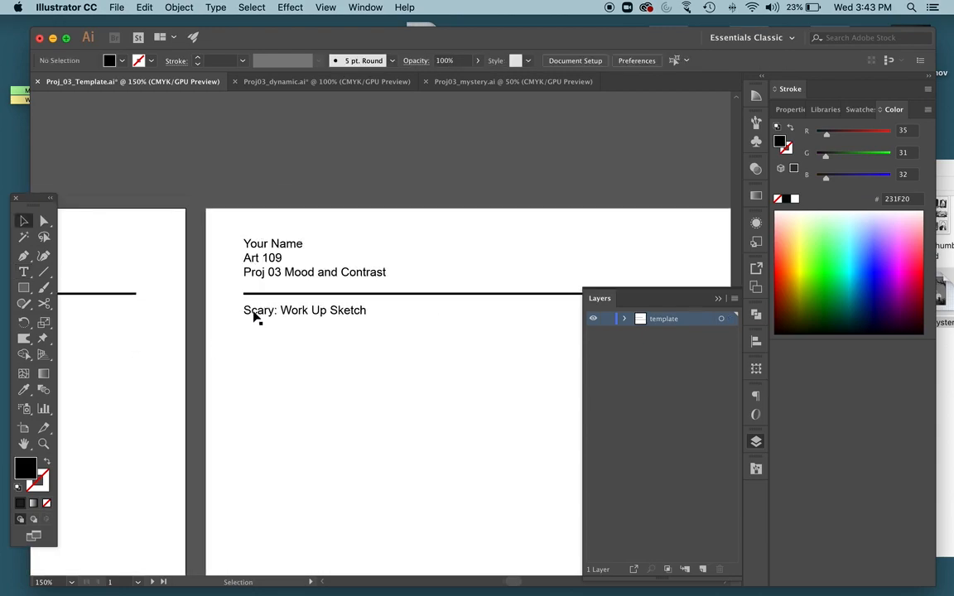
double_click(255, 243)
double_click(260, 243)
triple_click(262, 243)
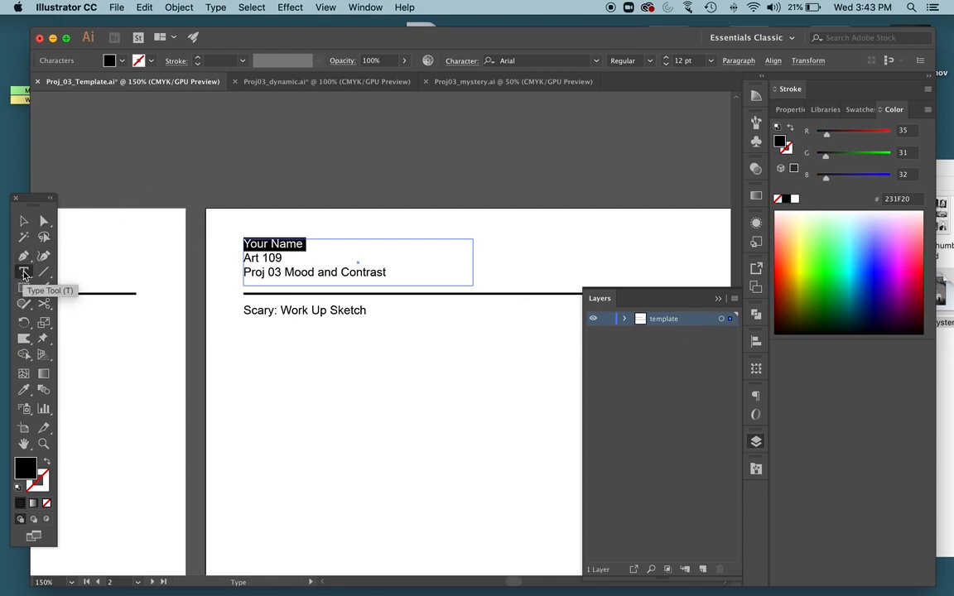
left_click(259, 309)
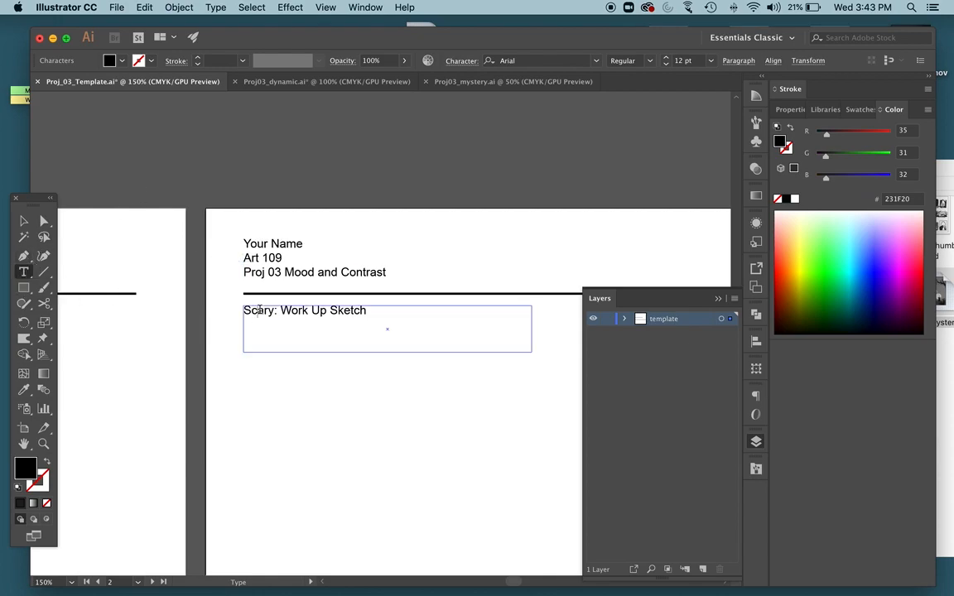
double_click(259, 309)
triple_click(262, 243)
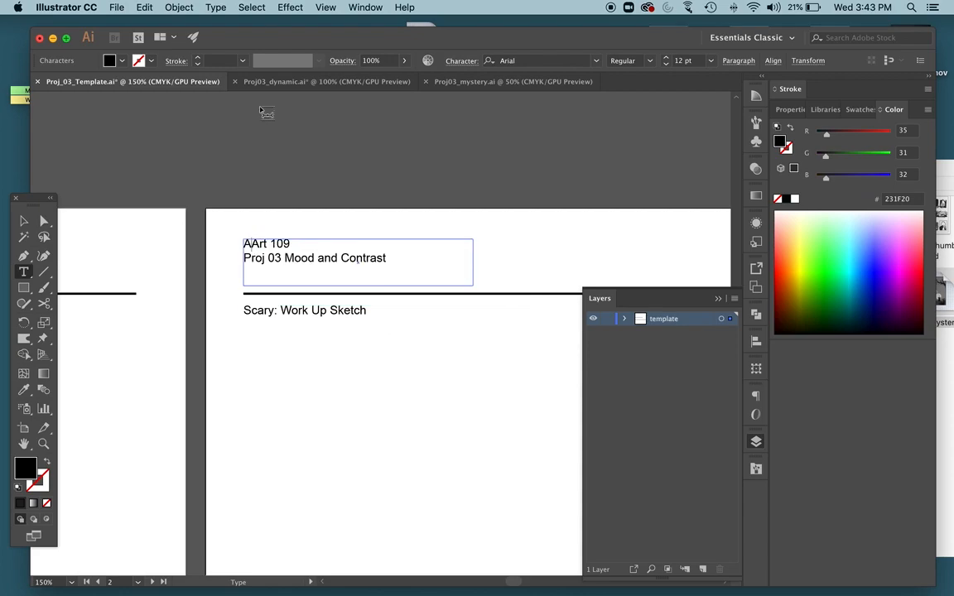
key("Return")
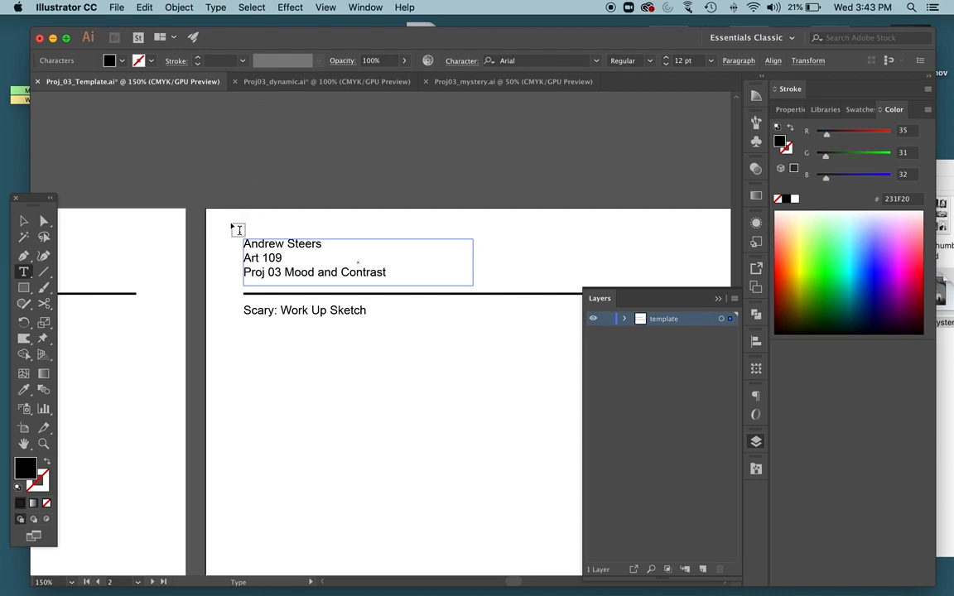
key("Escape")
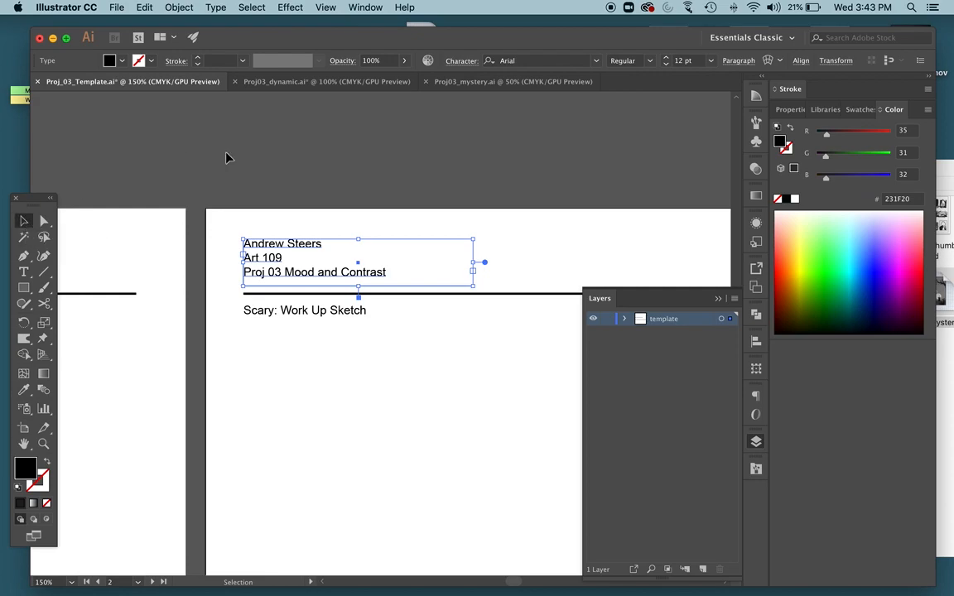
left_click(267, 173)
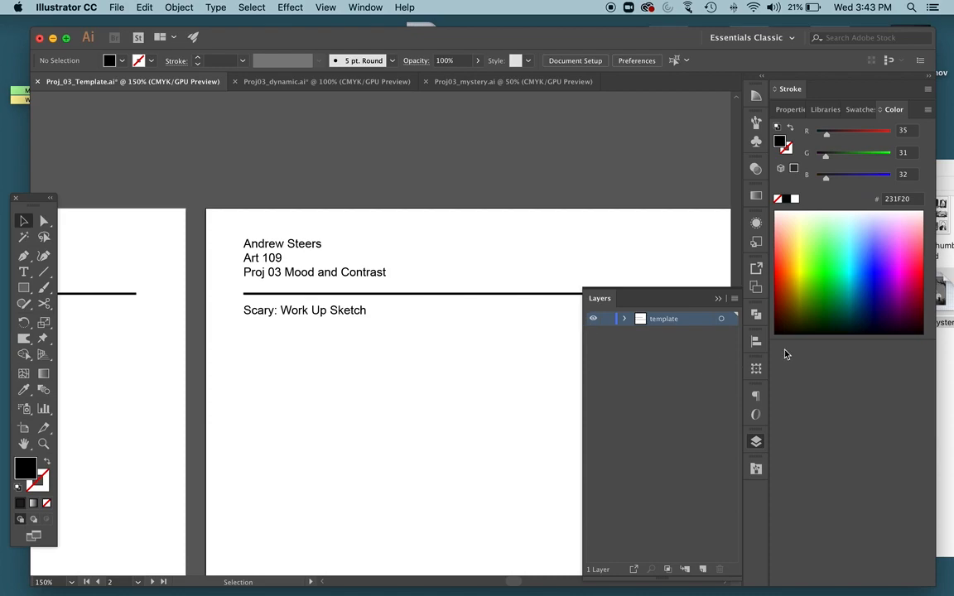
Lock the template layer and add a new layer above it named "art".
left_click(756, 441)
scroll(658, 379, "down", 5)
scroll(571, 290, "up", 2)
key("super+minus")
key("super+minus")
scroll(430, 233, "down", 1)
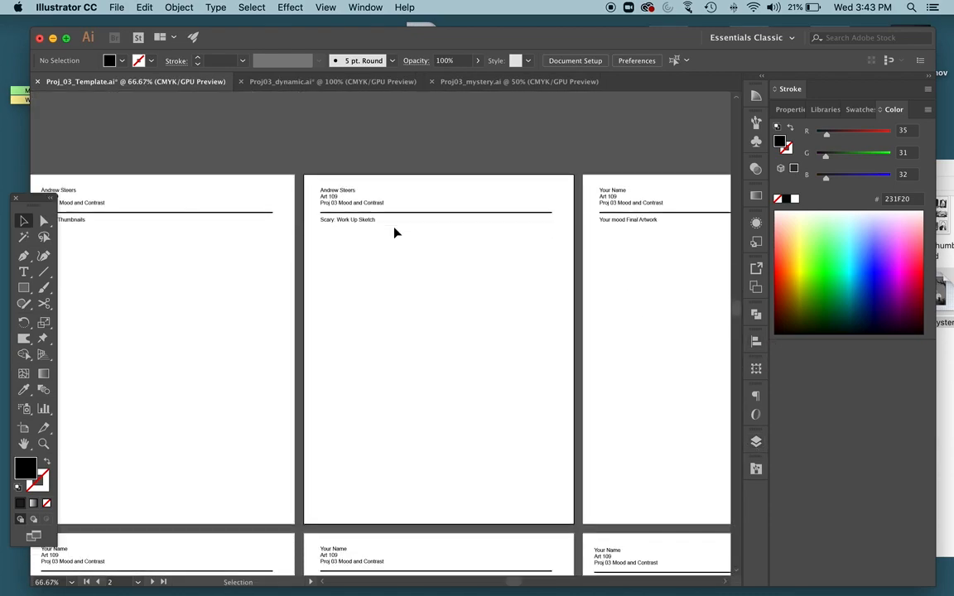
scroll(395, 233, "down", 1)
left_click(756, 443)
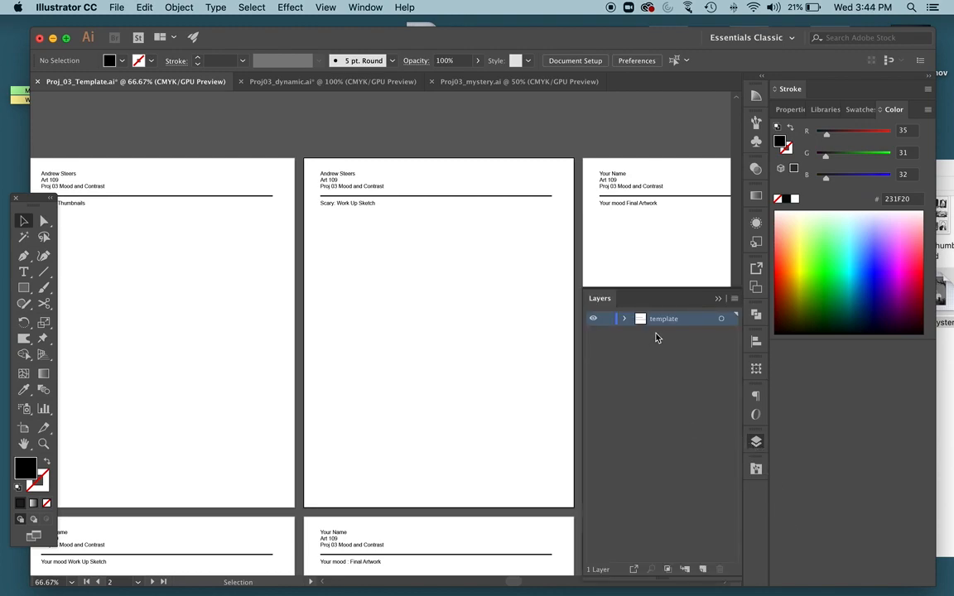
left_click(607, 320)
left_click(702, 570)
double_click(664, 321)
key("BackSpace")
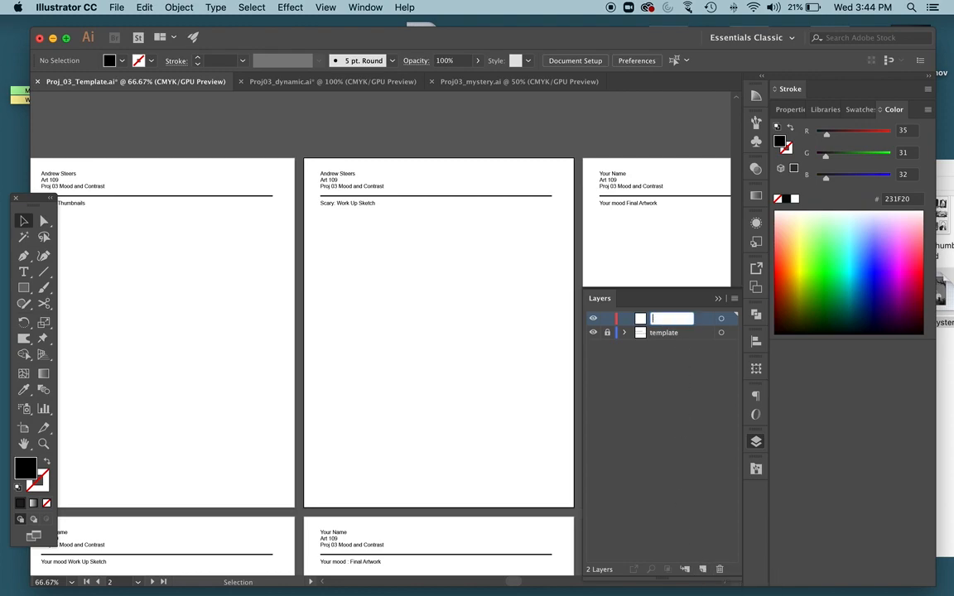
type("art")
key("Return")
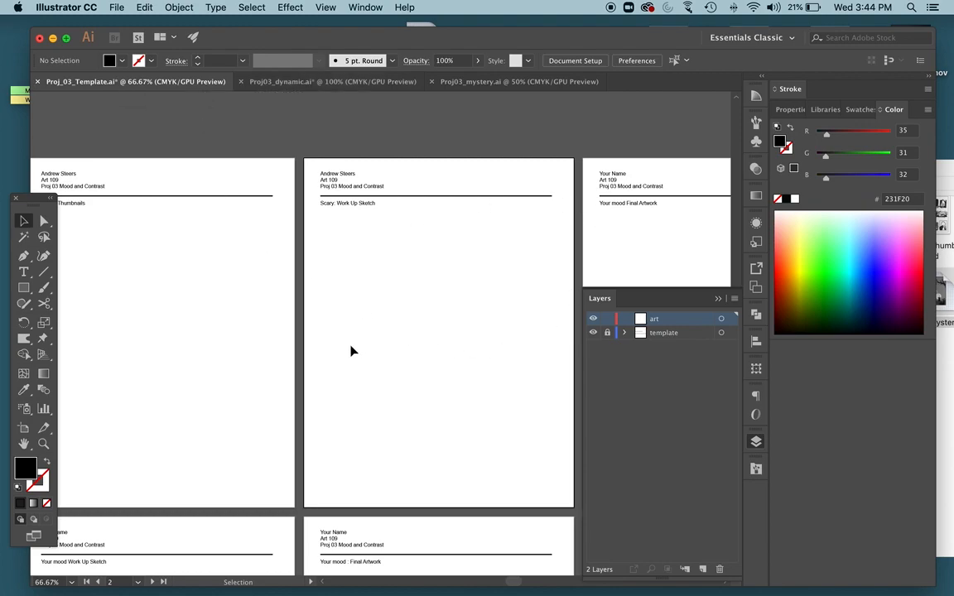
Place Proj_03_thumbs.psd from the Finder folder onto the "Scary: Thumbnails" page.
scroll(501, 222, "left", 2)
left_click_drag(949, 172, 812, 190)
left_click_drag(794, 237, 174, 282)
left_click(165, 240)
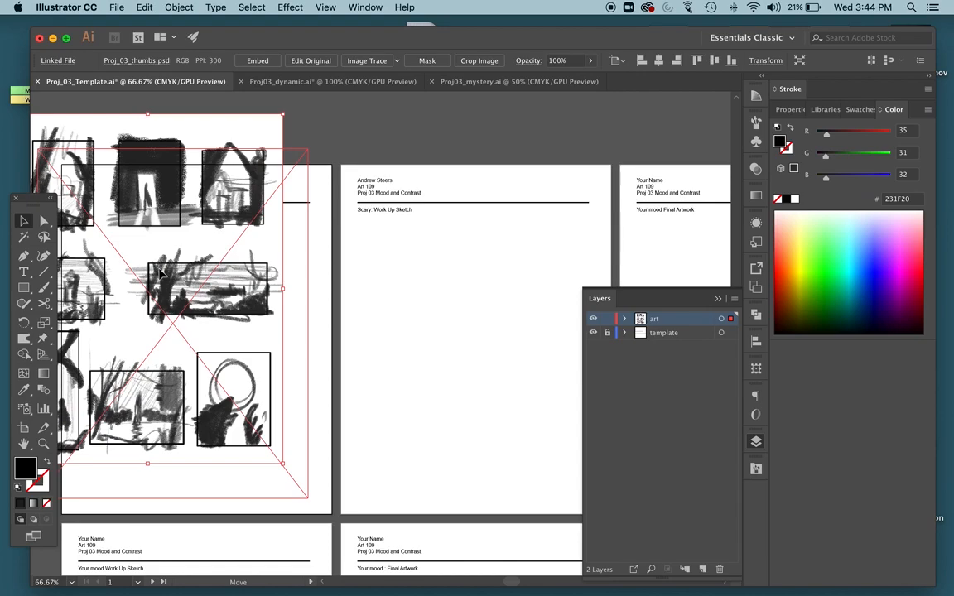
Scale the placed thumbnails image down proportionally so it fits on the first page below the subtitle.
left_click_drag(51, 146, 127, 261)
left_click_drag(189, 267, 158, 250)
left_click(297, 224)
left_click(230, 324)
left_click_drag(291, 240, 302, 223)
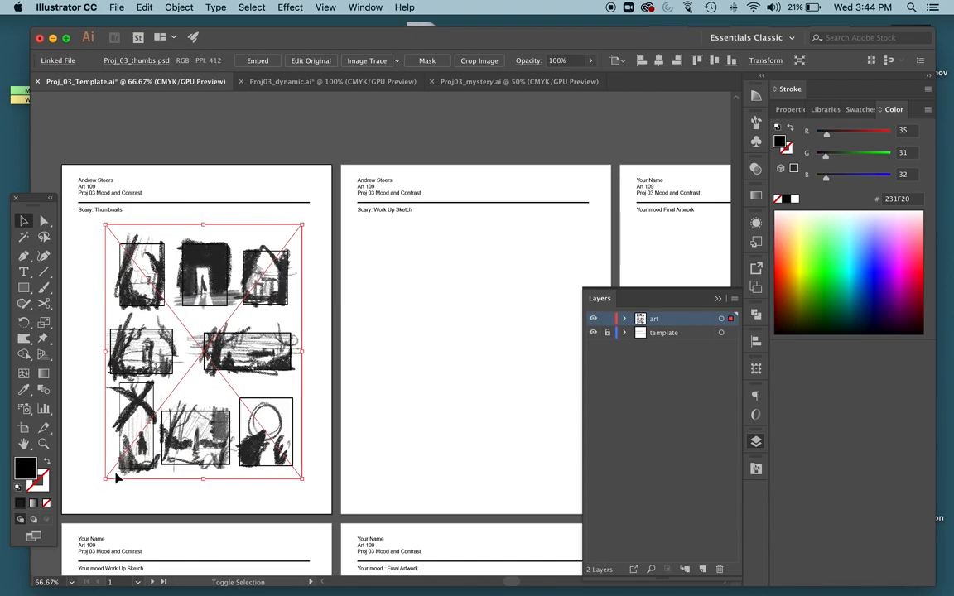
Try enlarging the thumbnails image from its lower corner and squashing it vertically, and undo both changes.
left_click_drag(106, 478, 80, 499)
left_click_drag(193, 501, 193, 374)
key("super+z")
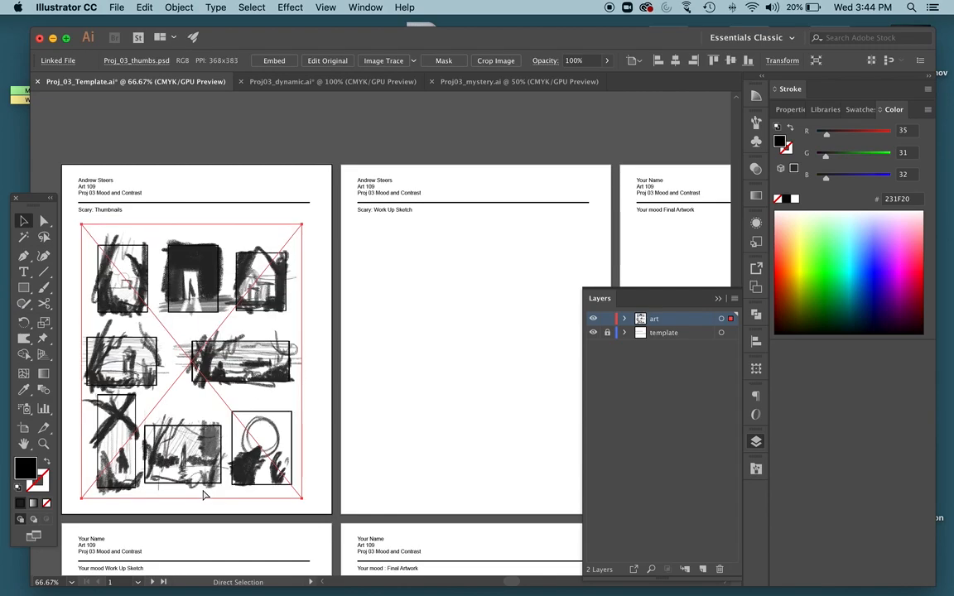
key("super+z")
Scale the scary thumbnails image down to 6.182 by 8 in and crop its upper edge to a height of 7.875 in.
left_click_drag(147, 370, 138, 418)
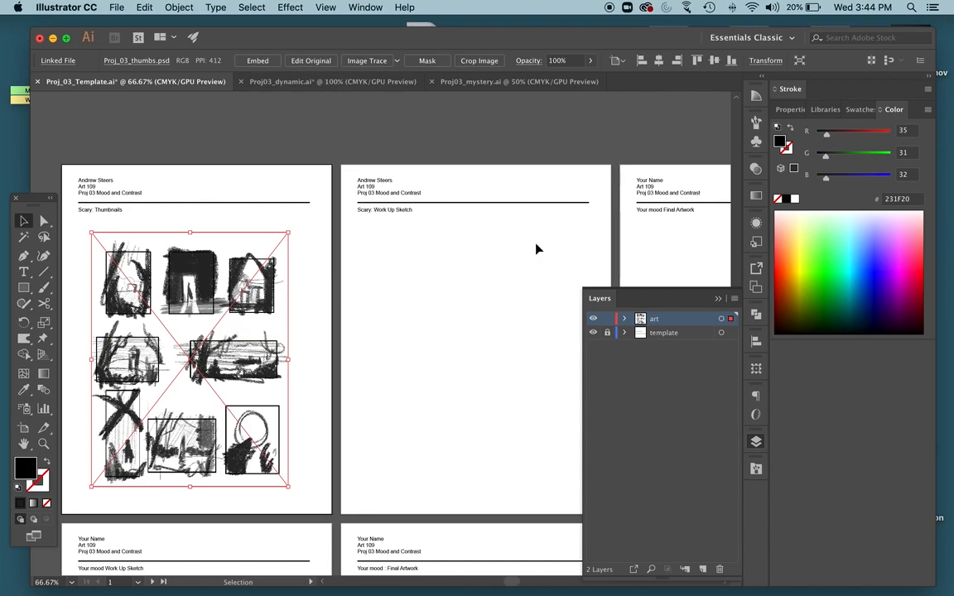
left_click(790, 109)
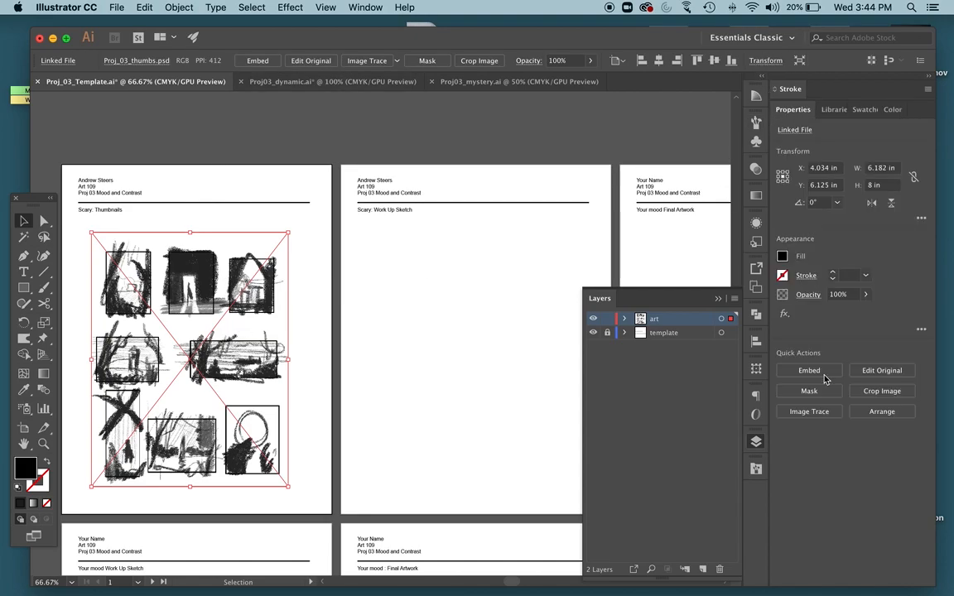
left_click(881, 390)
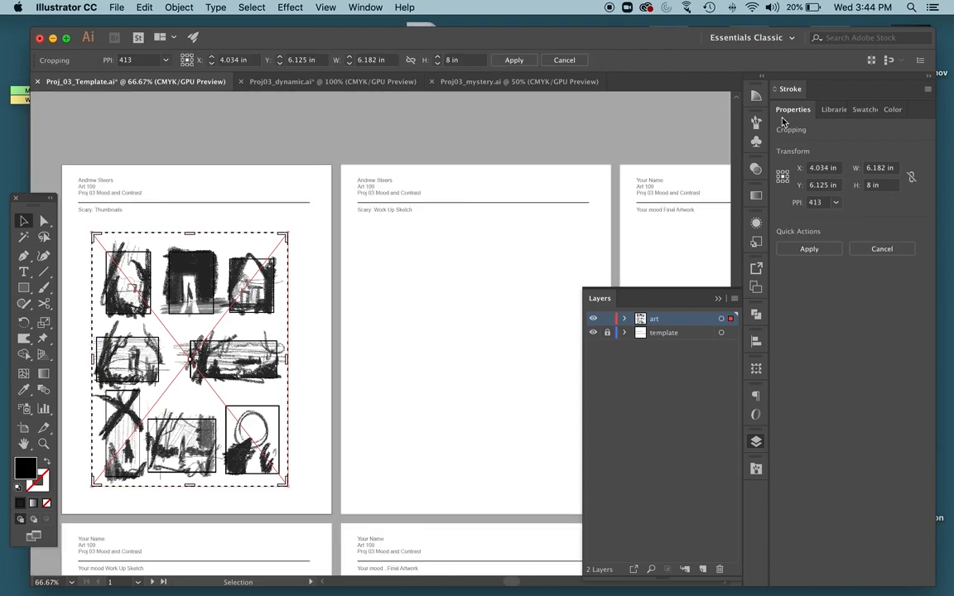
left_click_drag(191, 235, 191, 239)
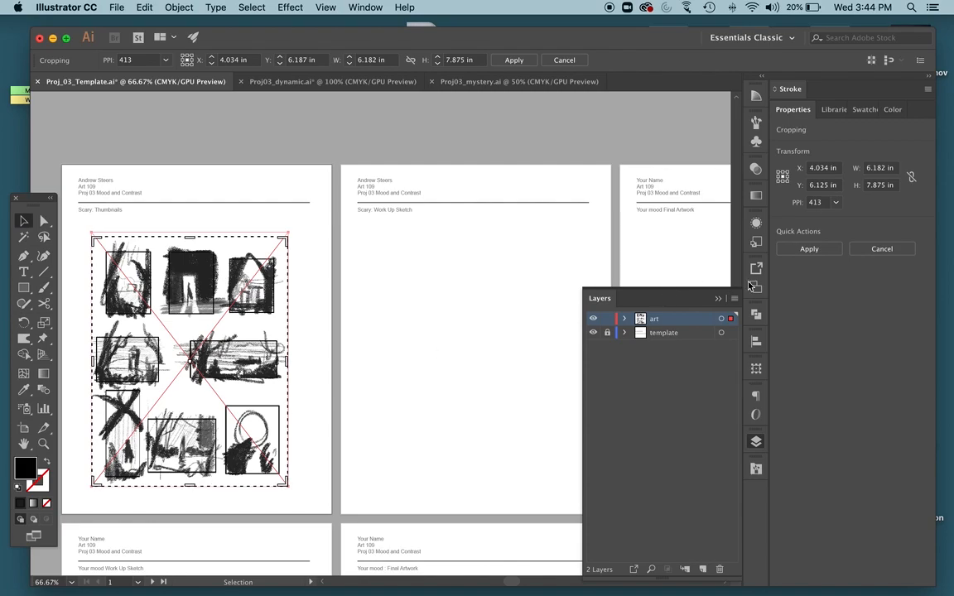
left_click(809, 250)
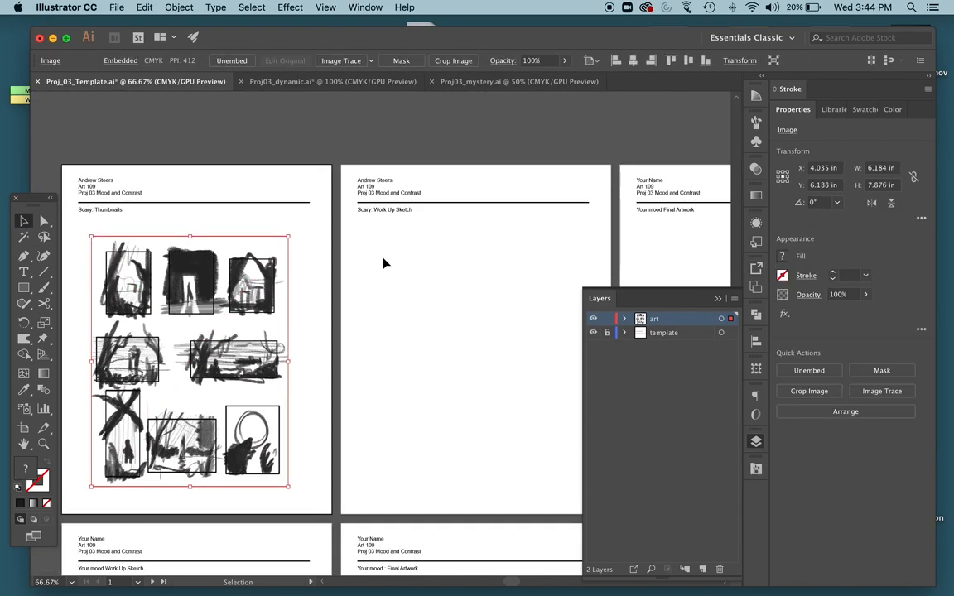
Place calm_thumbs.jpg from the PROJ_03-Mood and Contrast folder into the template document.
key("ctrl+Up")
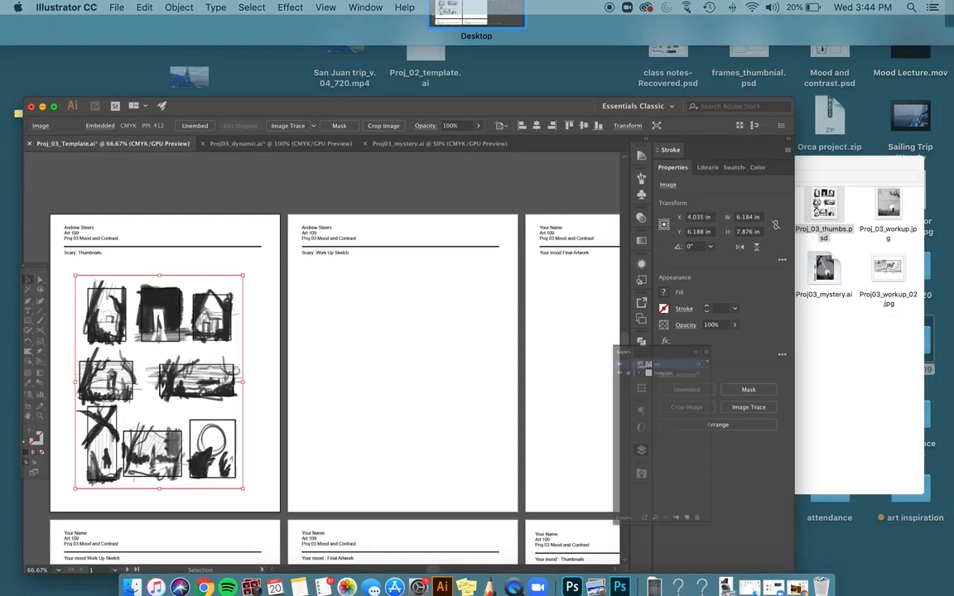
left_click(841, 215)
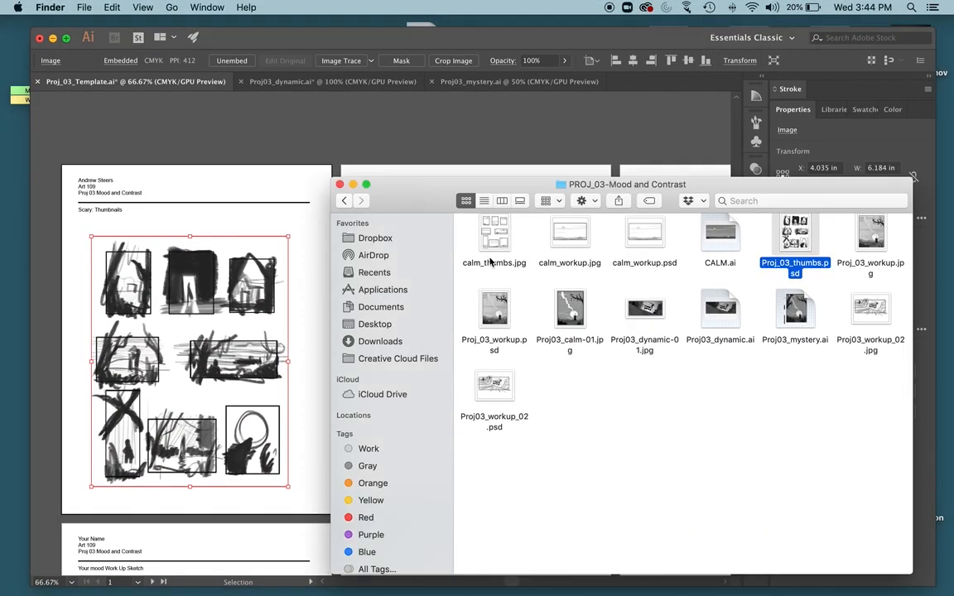
left_click_drag(488, 240, 414, 129)
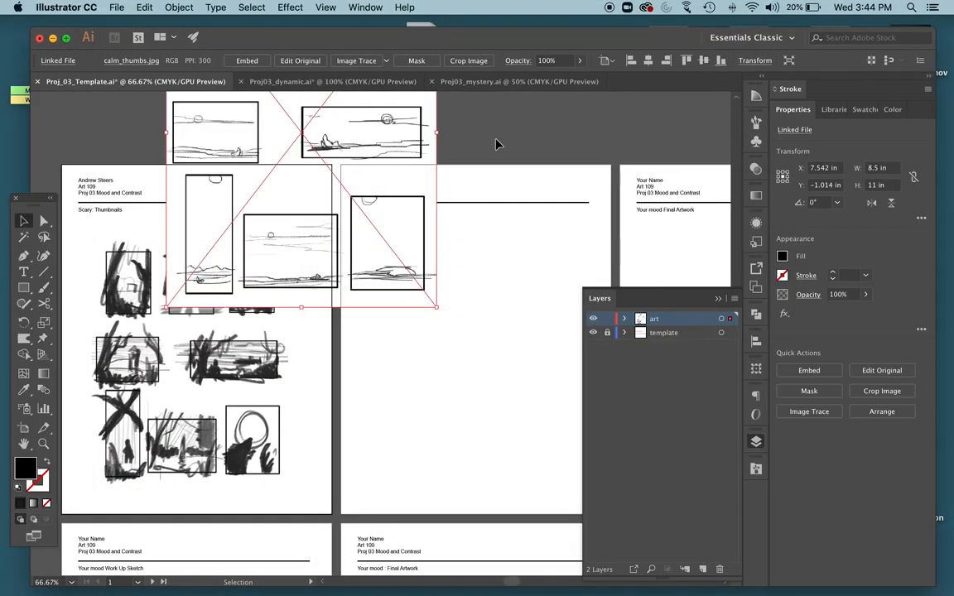
Fit the calm thumbnails image onto the "Your mood Thumbnails" page at about 6.1 by 7.9 in and embed it.
key("super+minus")
key("super+minus")
scroll(422, 270, "down", 4)
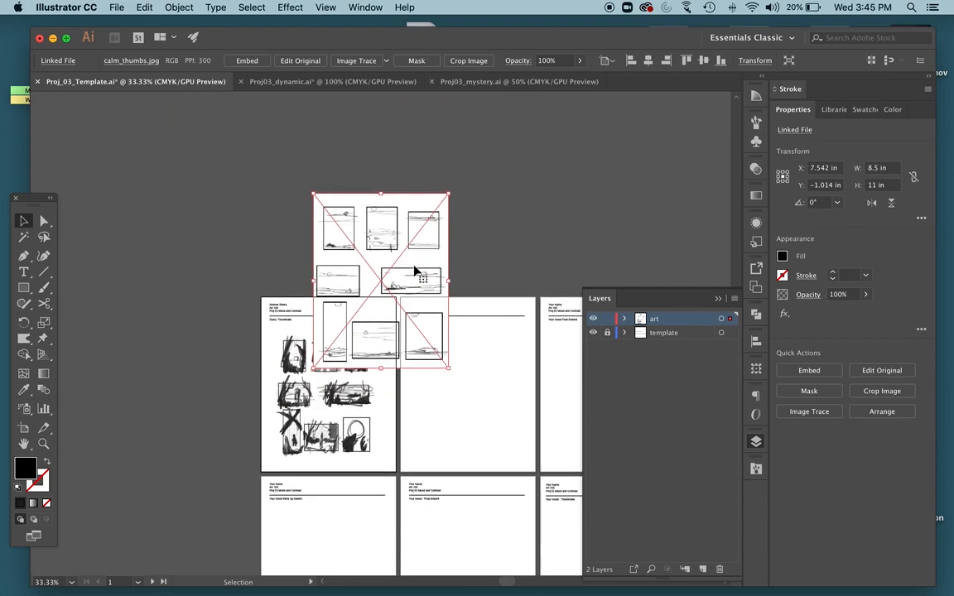
scroll(425, 269, "right", 4)
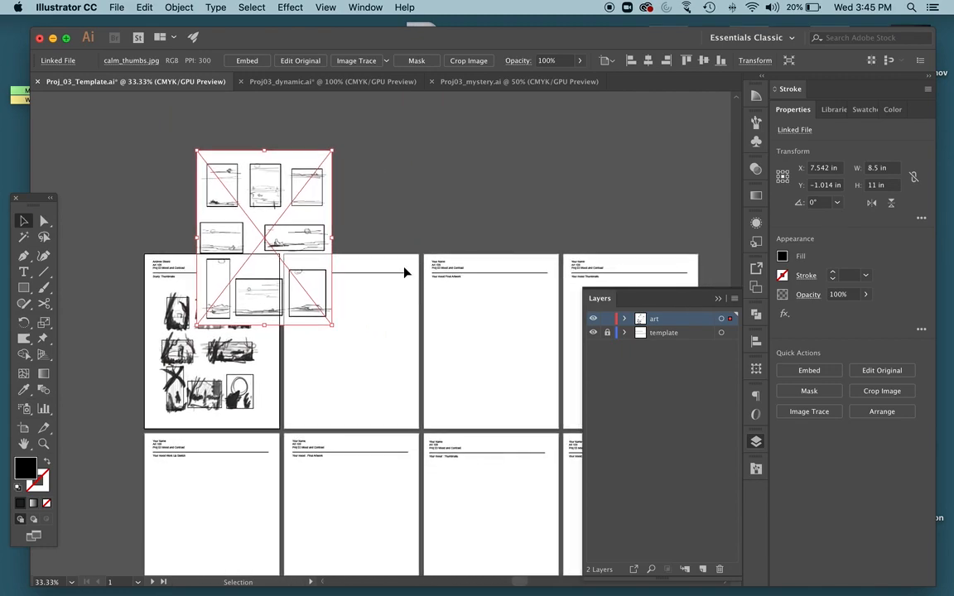
scroll(385, 271, "right", 4)
left_click_drag(219, 226, 560, 320)
left_click_drag(450, 243, 482, 291)
left_click_drag(521, 329, 517, 321)
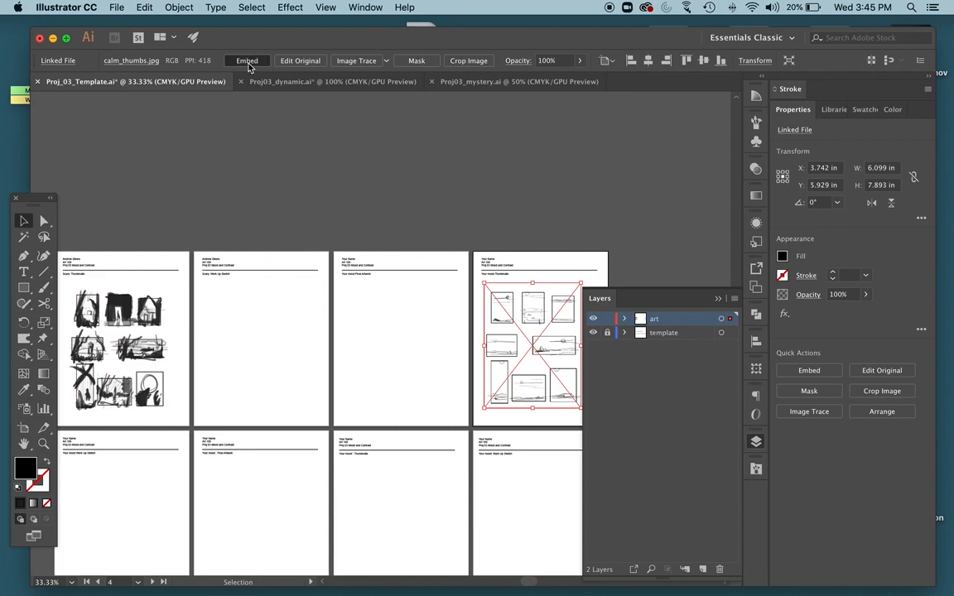
left_click(247, 62)
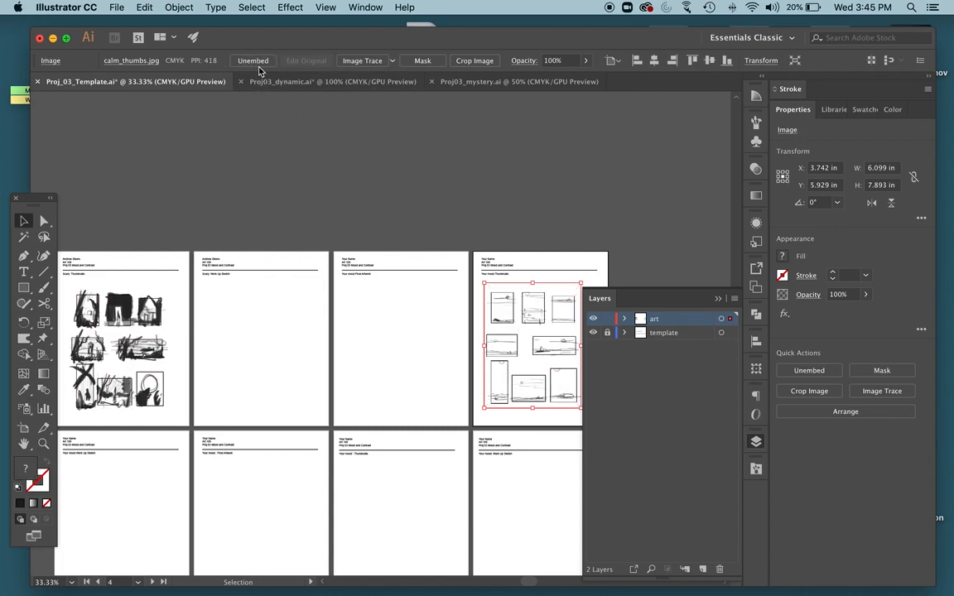
left_click(372, 170)
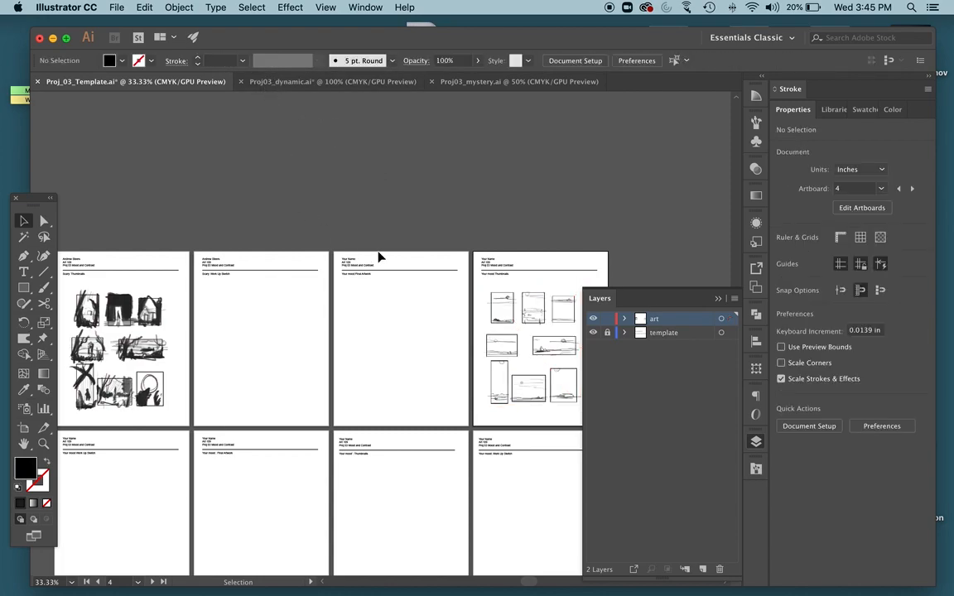
scroll(381, 255, "down", 5)
key("ctrl+Up")
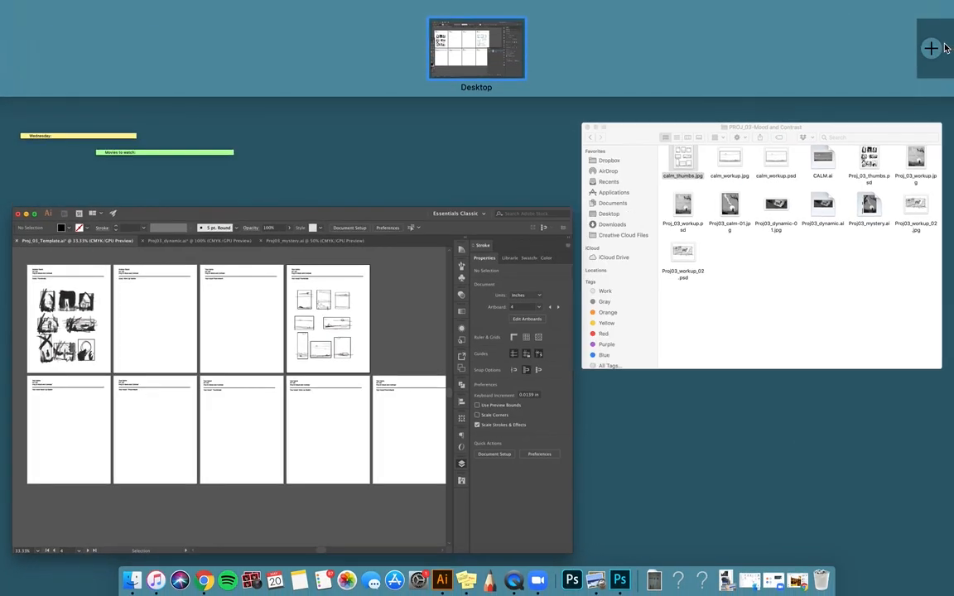
left_click(877, 217)
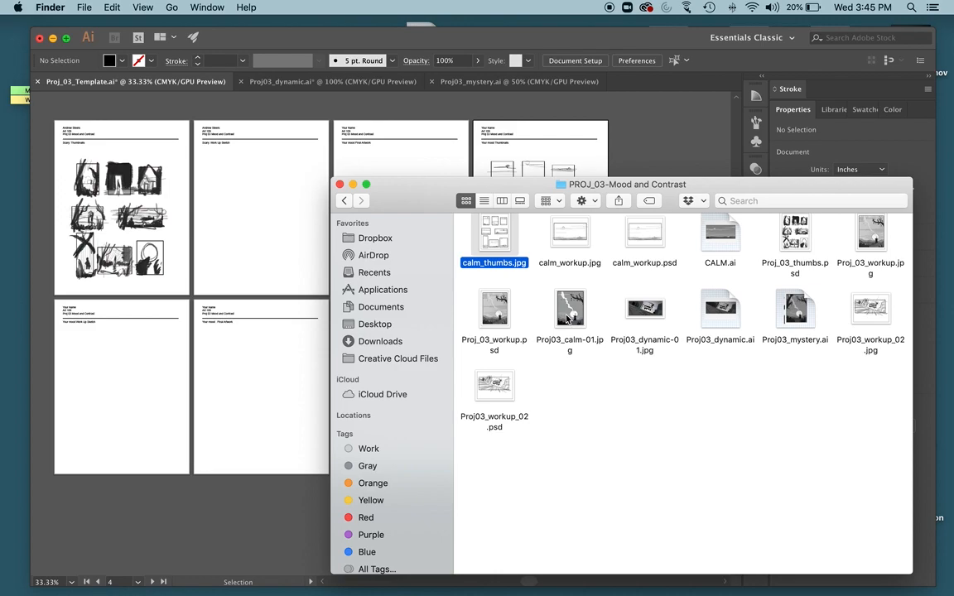
left_click_drag(571, 313, 236, 207)
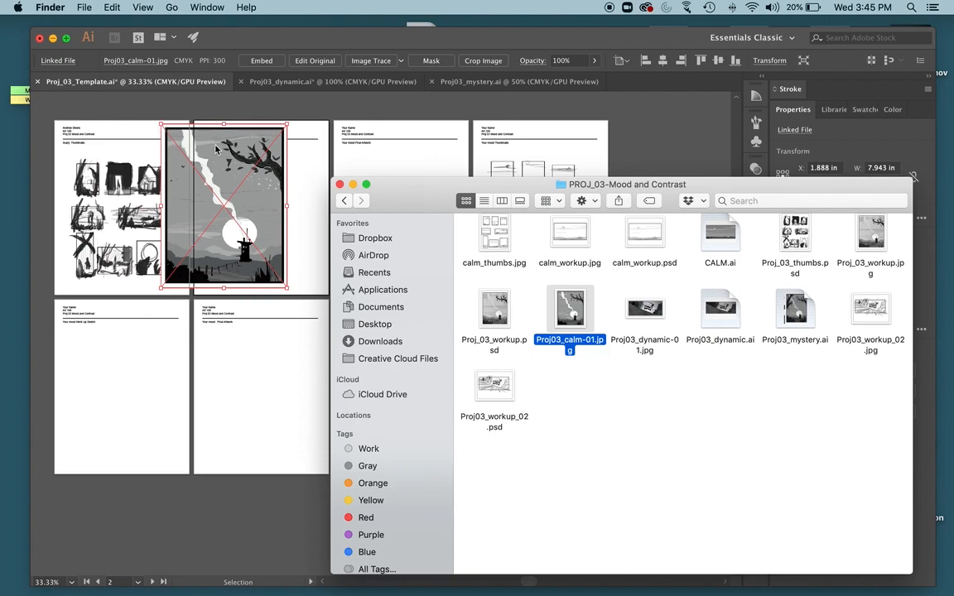
left_click(246, 225)
key("Delete")
Place Proj_03_workup.jpg on the "Scary: Work Up Sketch" page and scale it to about 5.6 by 7.3 in below the subtitle.
key("ctrl+Up")
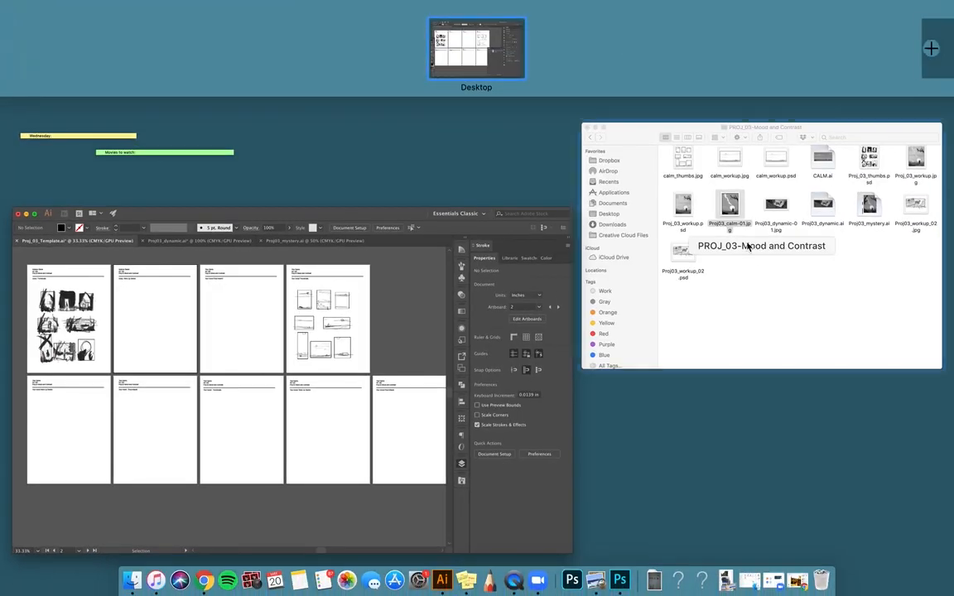
left_click(750, 225)
left_click_drag(871, 239, 236, 240)
left_click_drag(166, 134, 214, 195)
left_click_drag(259, 246, 256, 212)
Deselect the work-up sketch and switch to the Proj03_mystery.ai document.
scroll(360, 247, "down", 1)
scroll(360, 247, "right", 1)
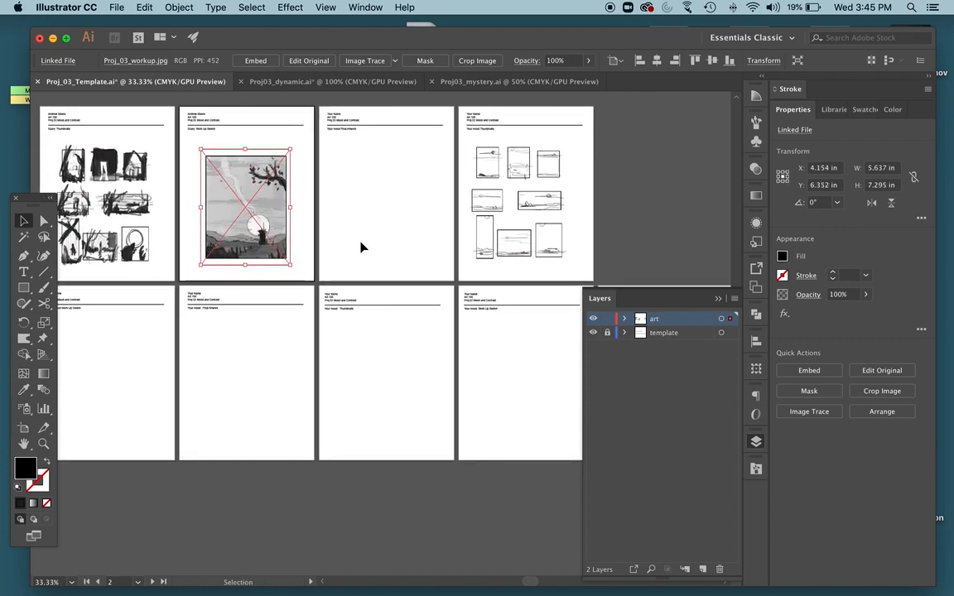
scroll(360, 246, "right", 10)
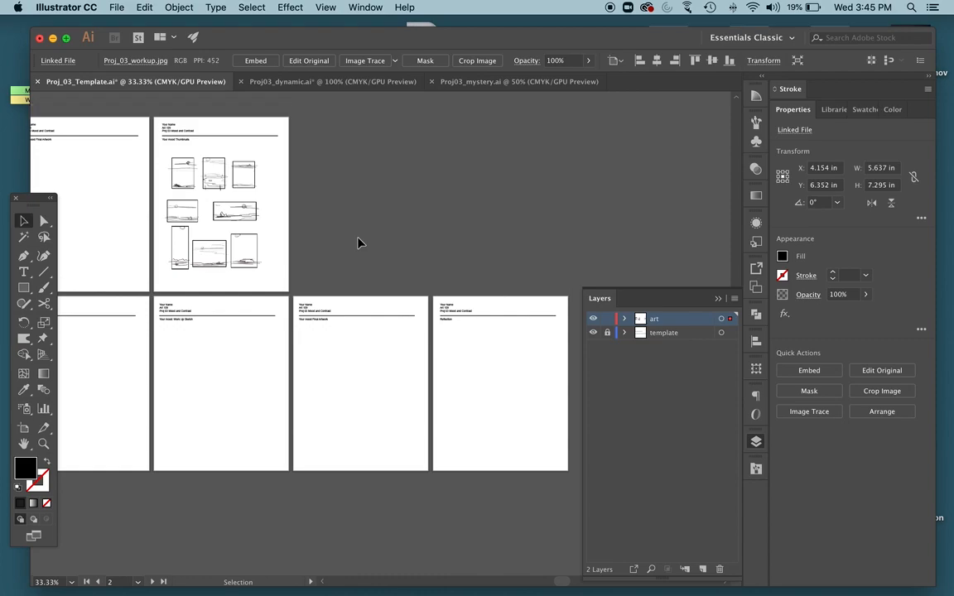
scroll(350, 239, "up", 2)
scroll(350, 239, "left", 9)
left_click(331, 263)
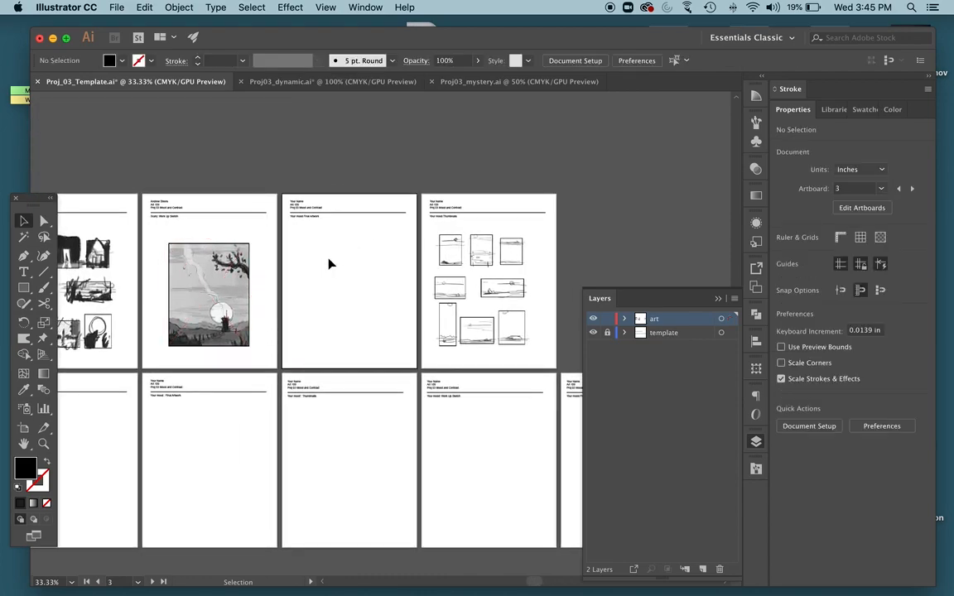
left_click(281, 77)
left_click(507, 82)
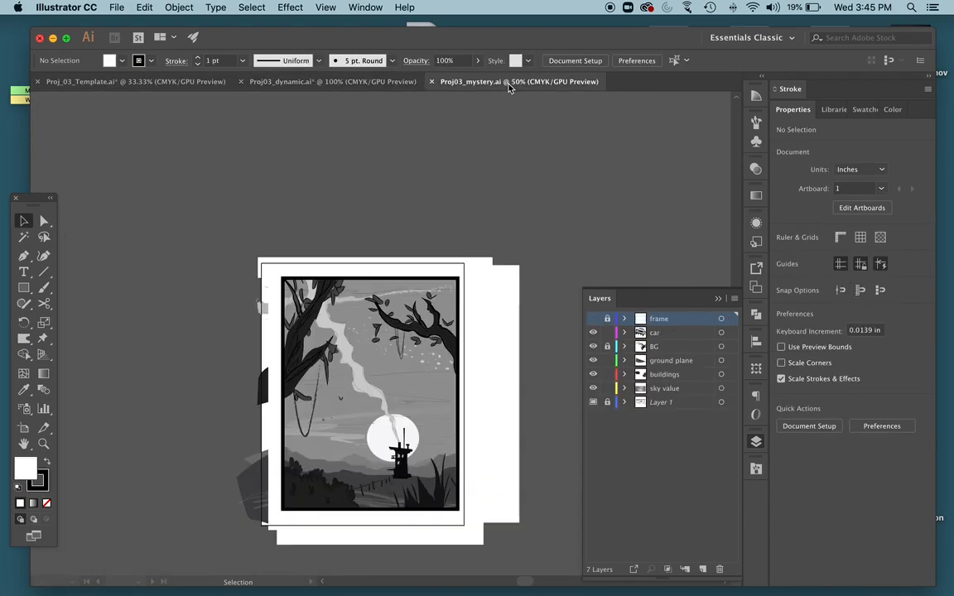
Hide the frame layer and unlock the layers from foreground down to smoke trail, with the foreground layer active.
left_click(593, 320)
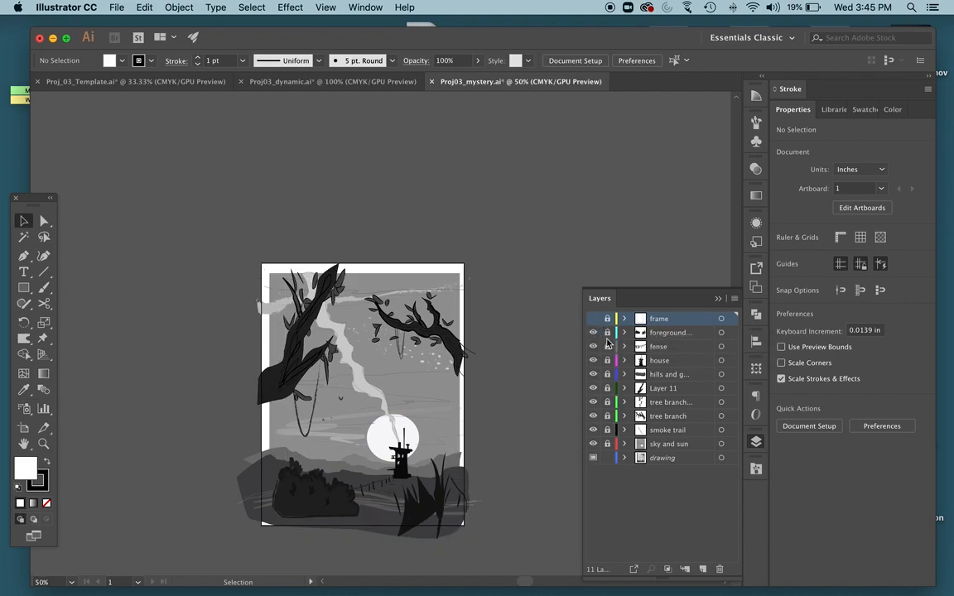
left_click_drag(607, 332, 607, 441)
left_click(662, 333)
Draw a rectangle about 7.64 by 9.6 in over the artwork on the foreground layer, using outline view to align it.
key("m")
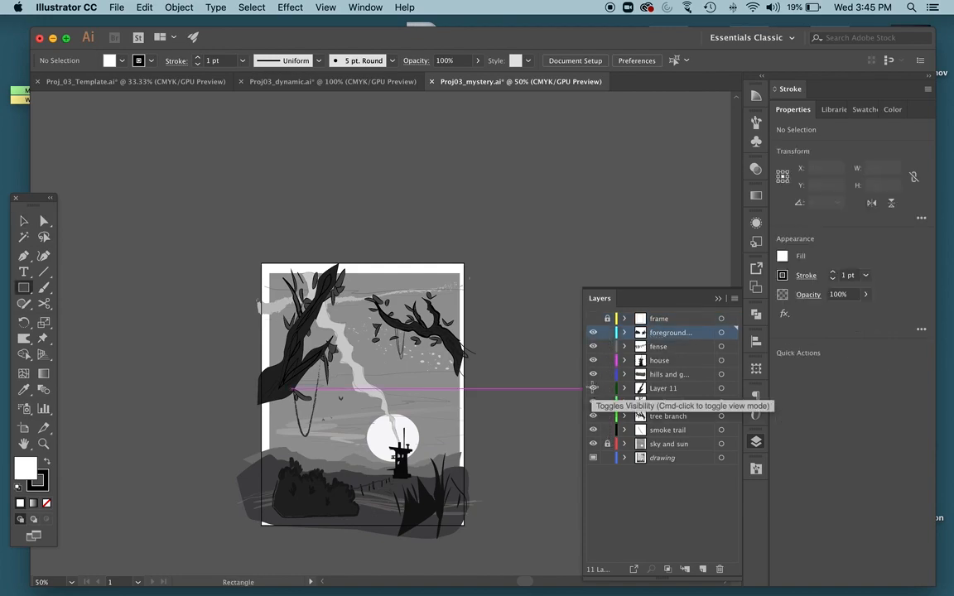
scroll(308, 298, "down", 5)
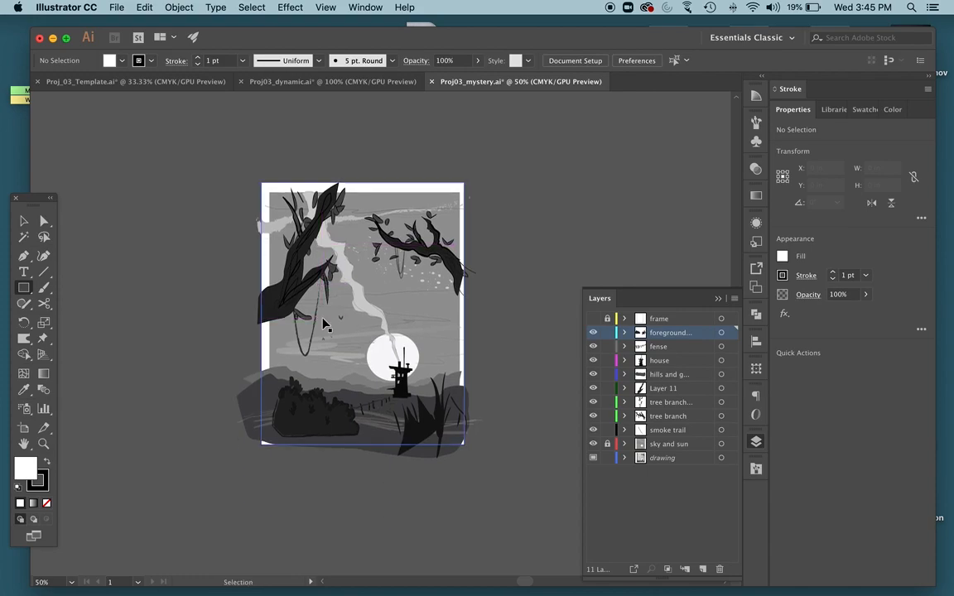
key("super+y")
left_click_drag(274, 197, 458, 429)
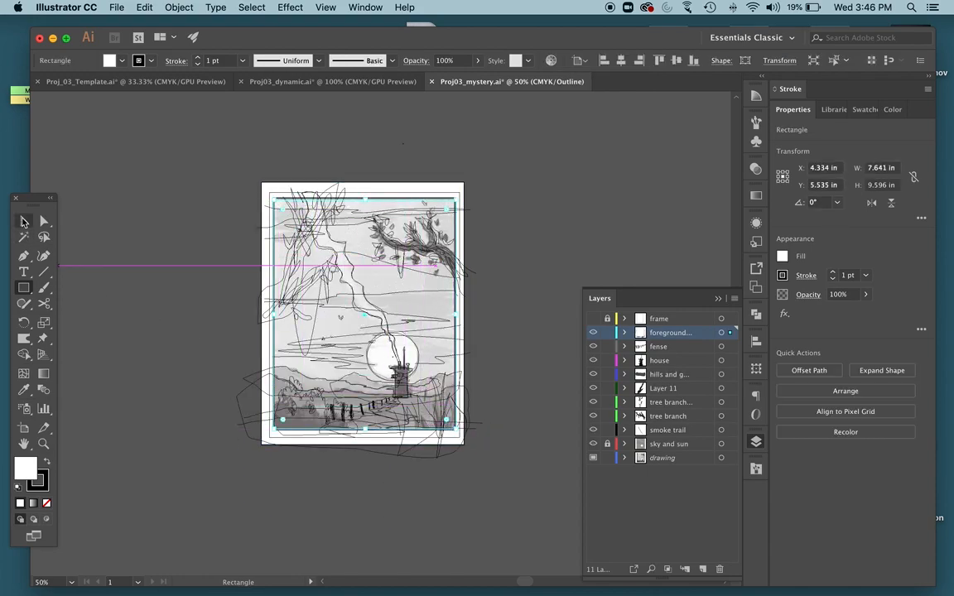
left_click(23, 220)
key("super+y")
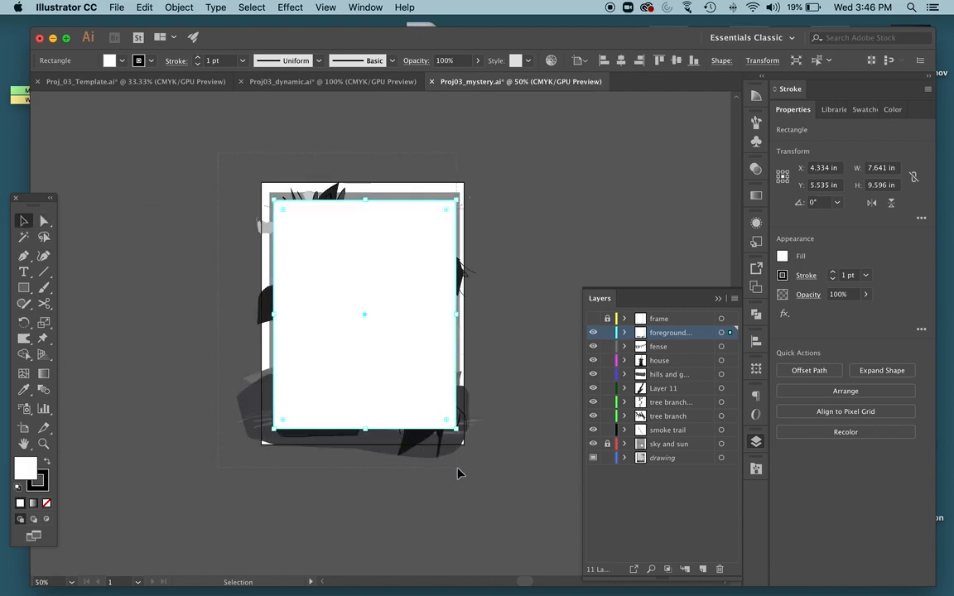
Try to clip all the unlocked artwork to the rectangle with a clipping mask, and toggle the drawing layer's visibility.
key("Delete")
key("super+a")
right_click(419, 314)
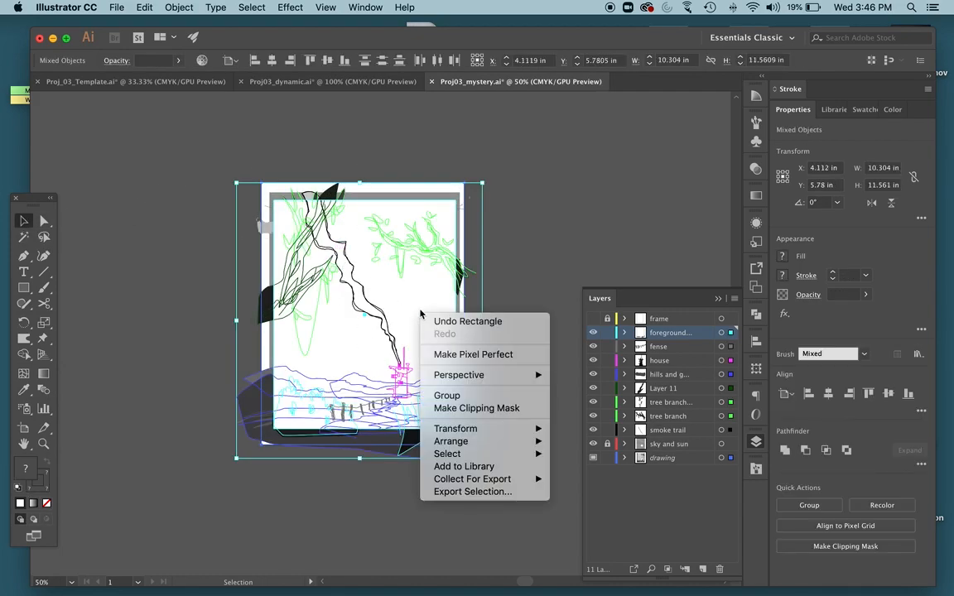
left_click(437, 406)
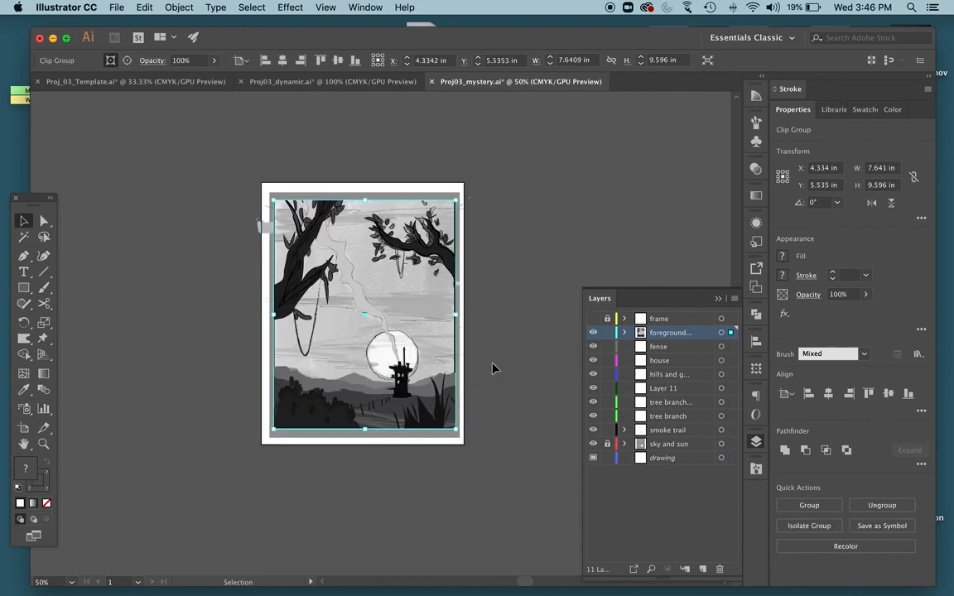
left_click(531, 354)
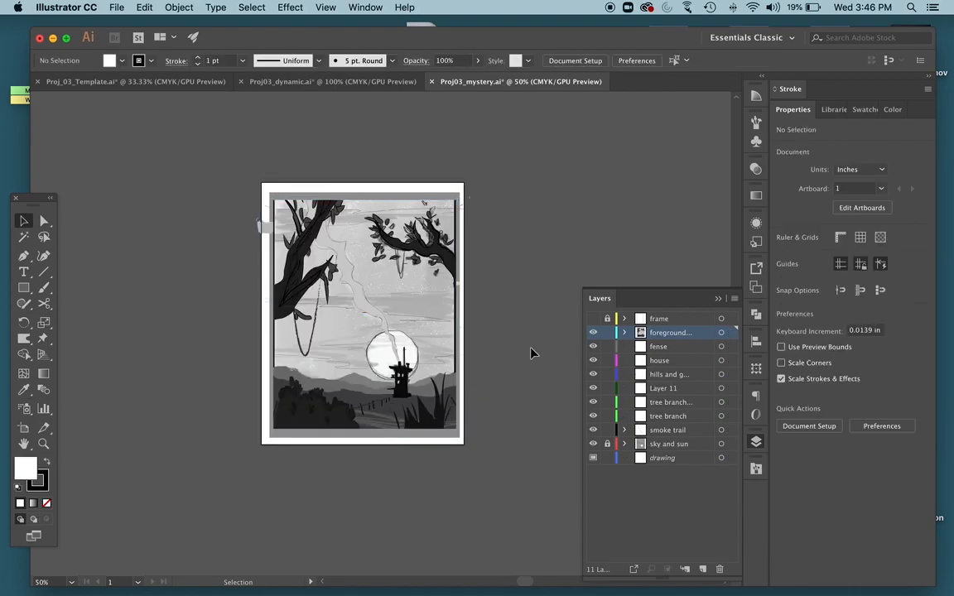
left_click(594, 457)
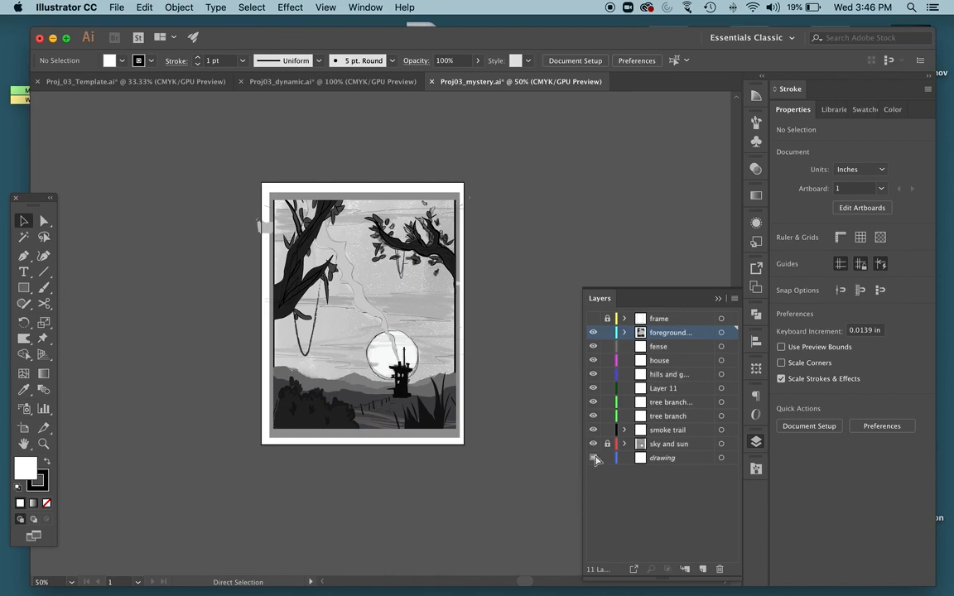
Undo the clipping mask and the rectangle, and unlock the sky and sun layer.
key("super+a")
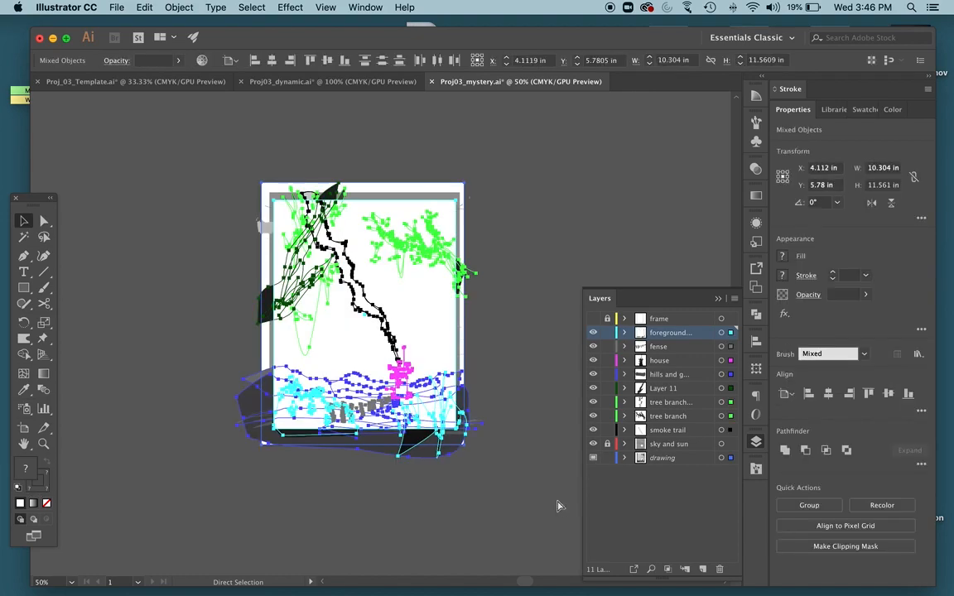
left_click(575, 497)
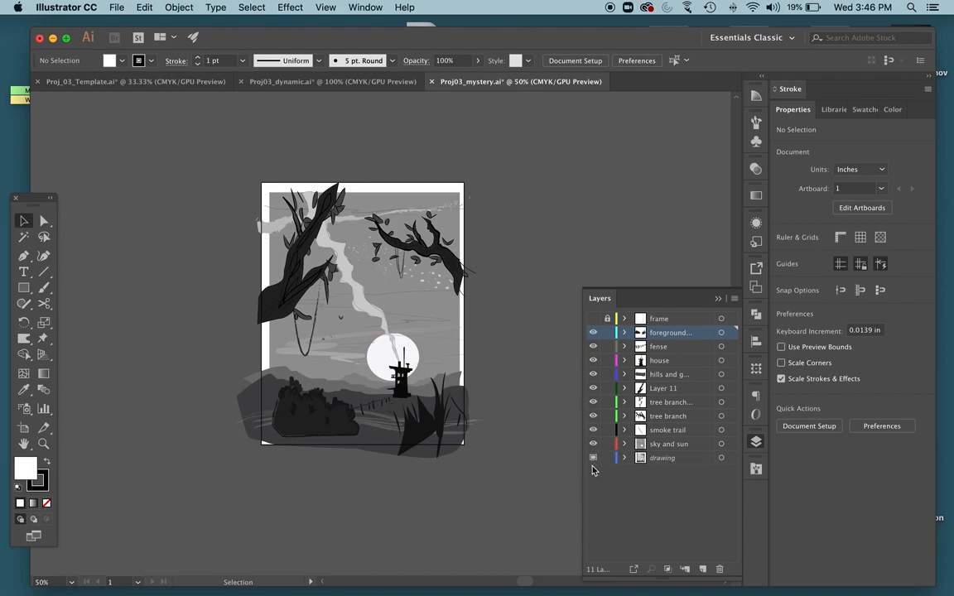
Draw a rectangle about 6.92 by 9.38 in over the mystery artwork and clip all the unlocked artwork to it.
key("m")
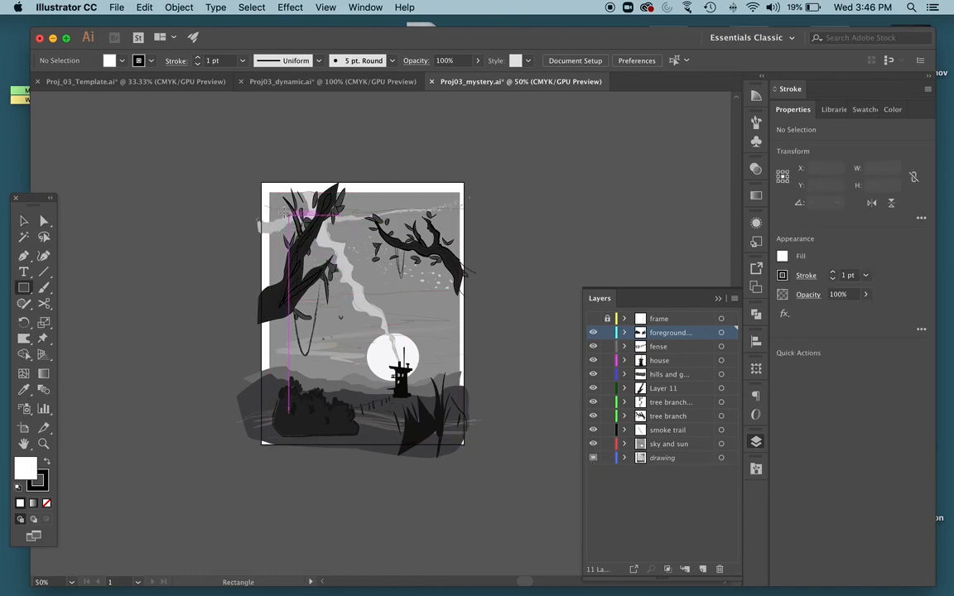
left_click_drag(278, 203, 444, 426)
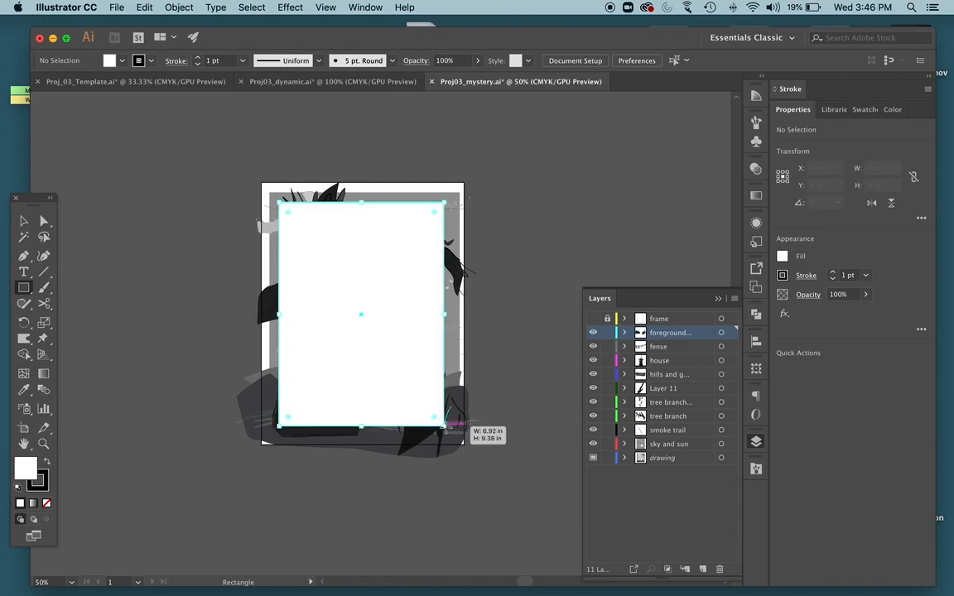
key("v")
key("cmd+a")
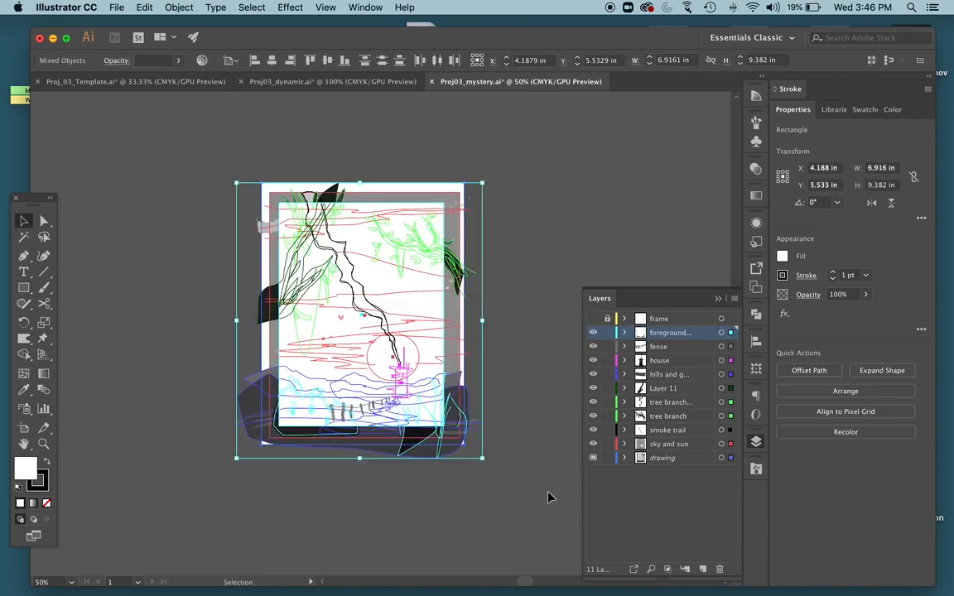
right_click(385, 284)
left_click(461, 379)
left_click(535, 387)
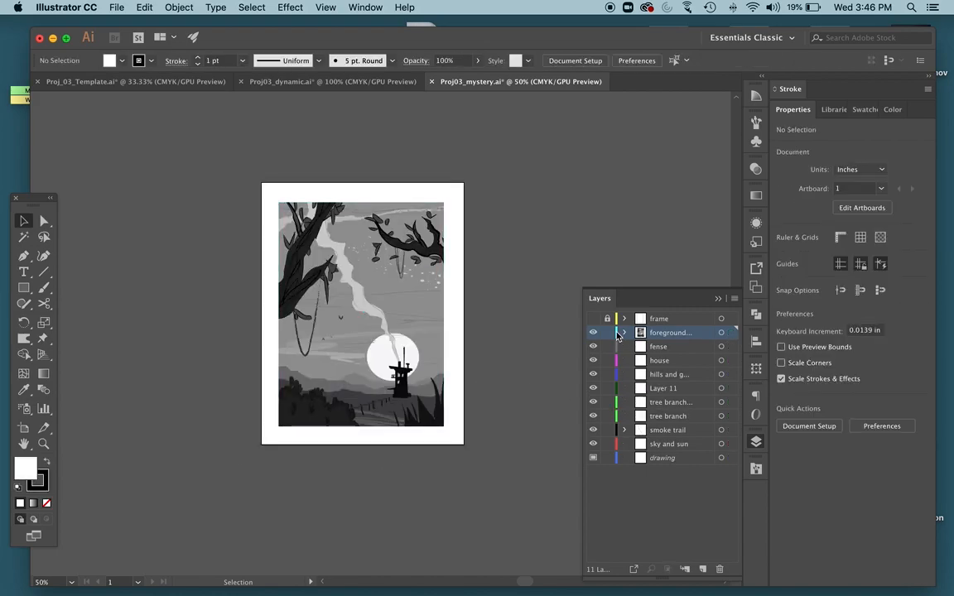
Draw an unfilled rectangle about 6.92 by 9.46 in around the edges of the clipped artwork as its border.
key("m")
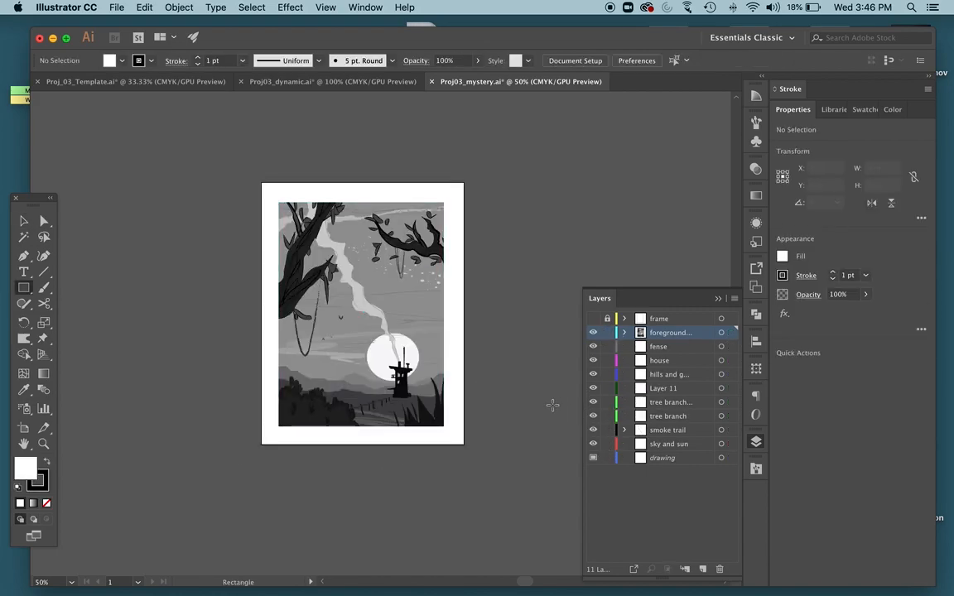
left_click_drag(279, 201, 443, 427)
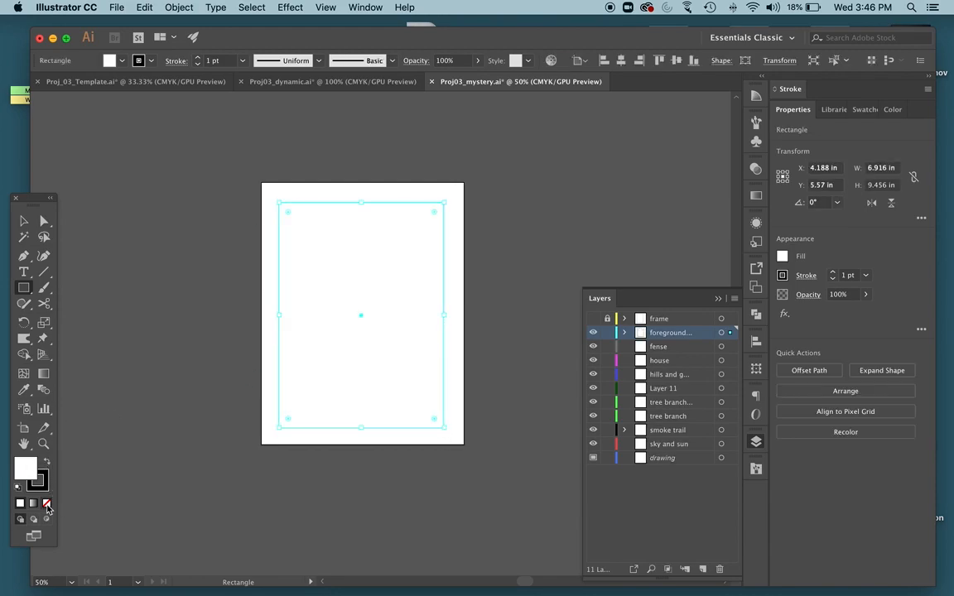
left_click(46, 505)
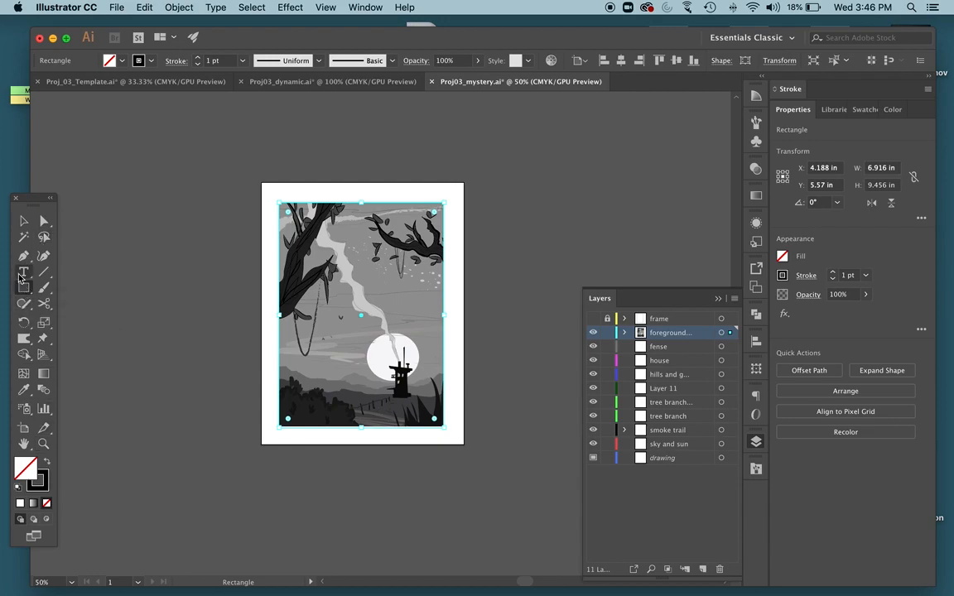
key("v")
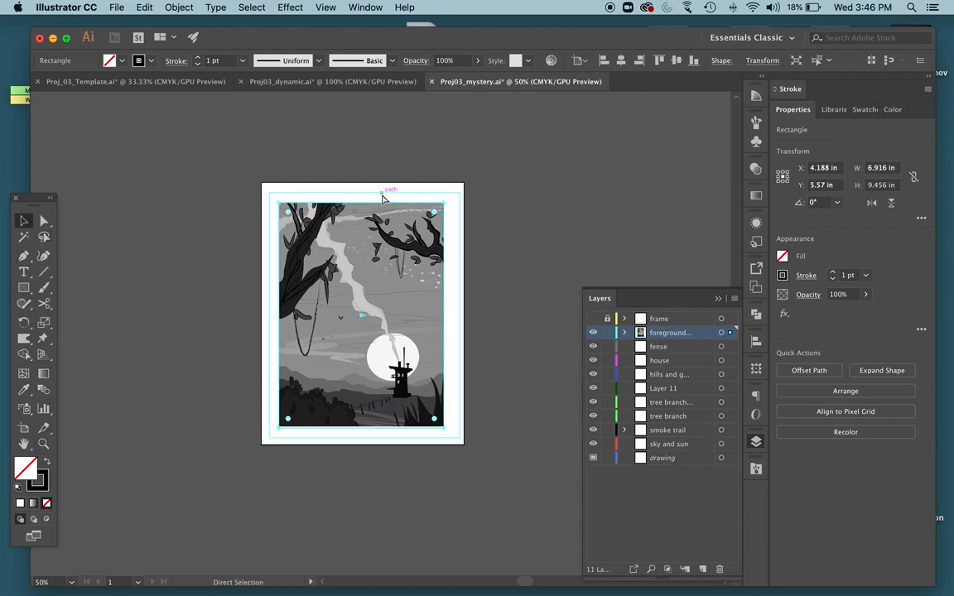
Set the border rectangle's stroke weight to 11 pt and deselect it.
key("super+1")
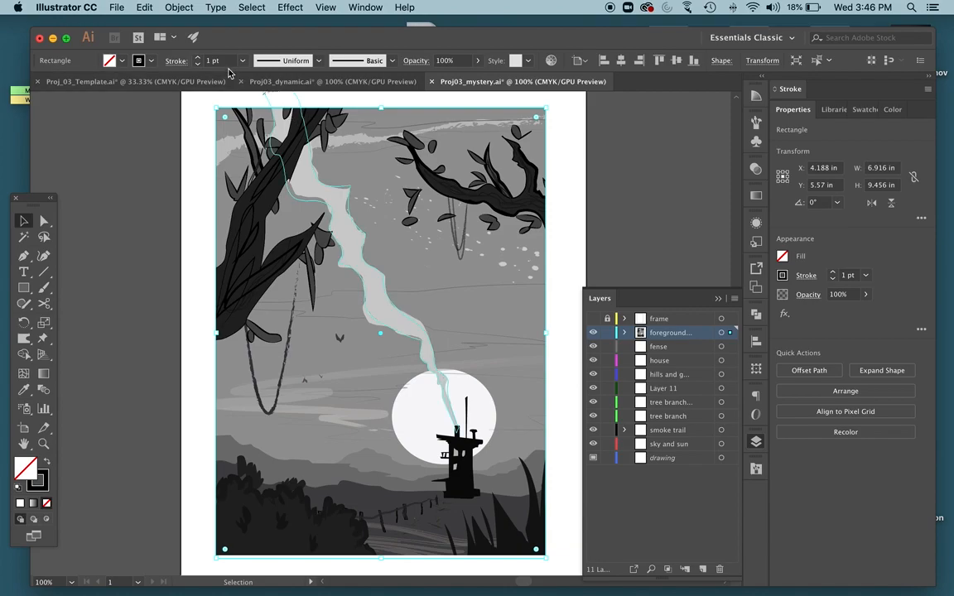
left_click(198, 58)
left_click(198, 58)
left_click(198, 58)
left_click(198, 58)
left_click(198, 58)
left_click(198, 58)
left_click(198, 58)
left_click(198, 58)
left_click(198, 58)
left_click(191, 156)
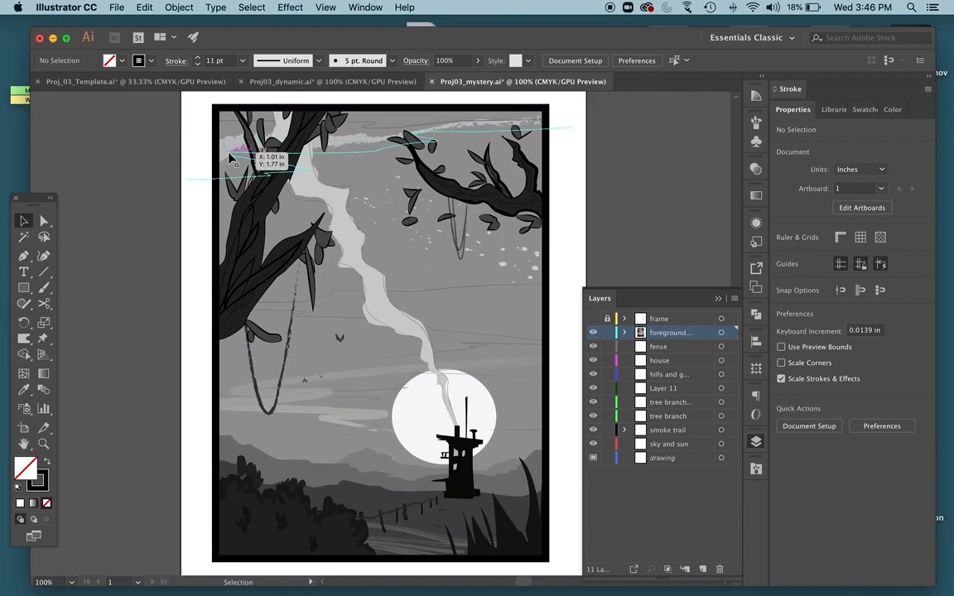
Copy the clipped artwork with its border into Proj_03_Template, scaled down and positioned on the empty Final Artwork page beside the scary work-up sketch.
left_click_drag(152, 156, 526, 450)
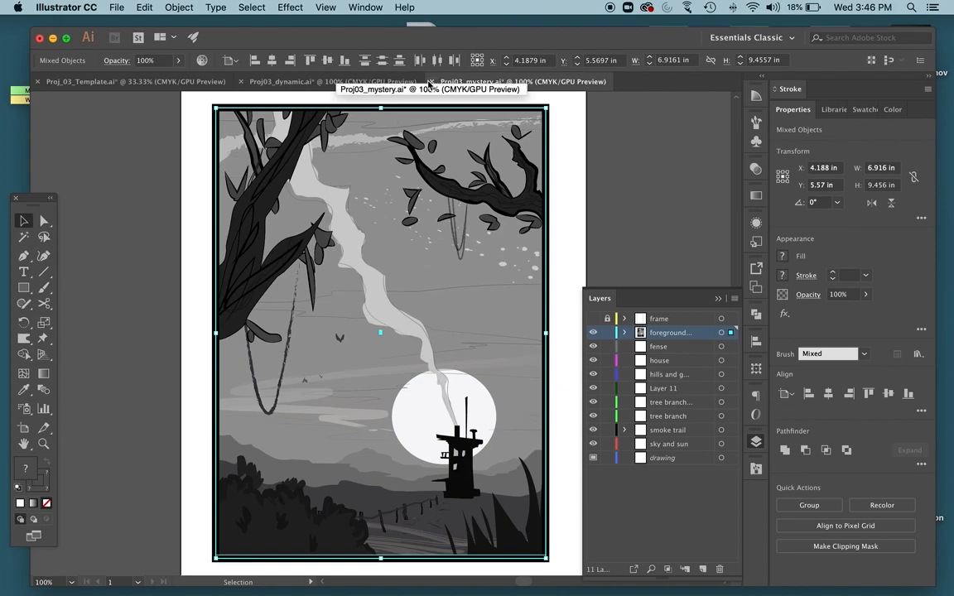
key("super+minus")
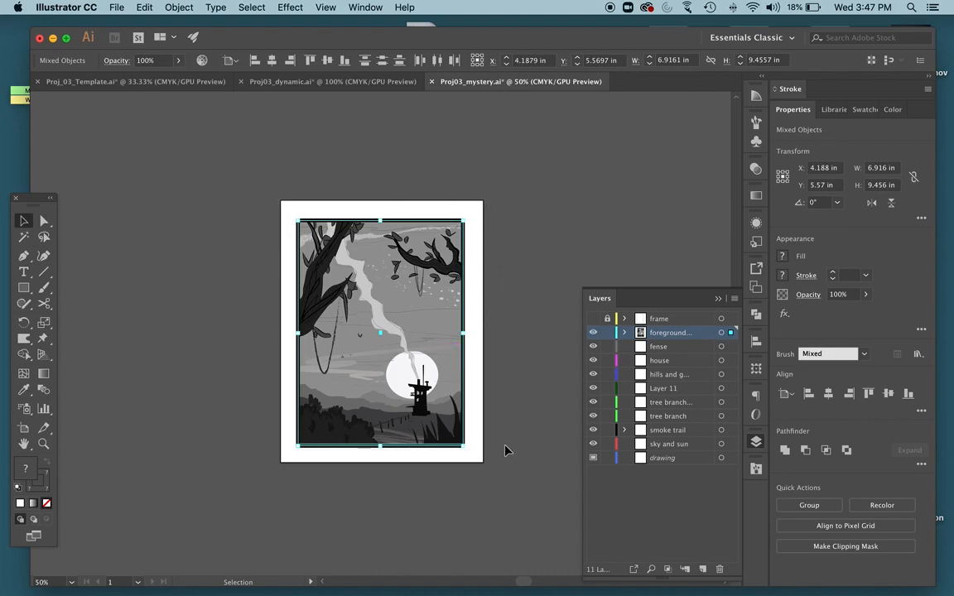
left_click(108, 81)
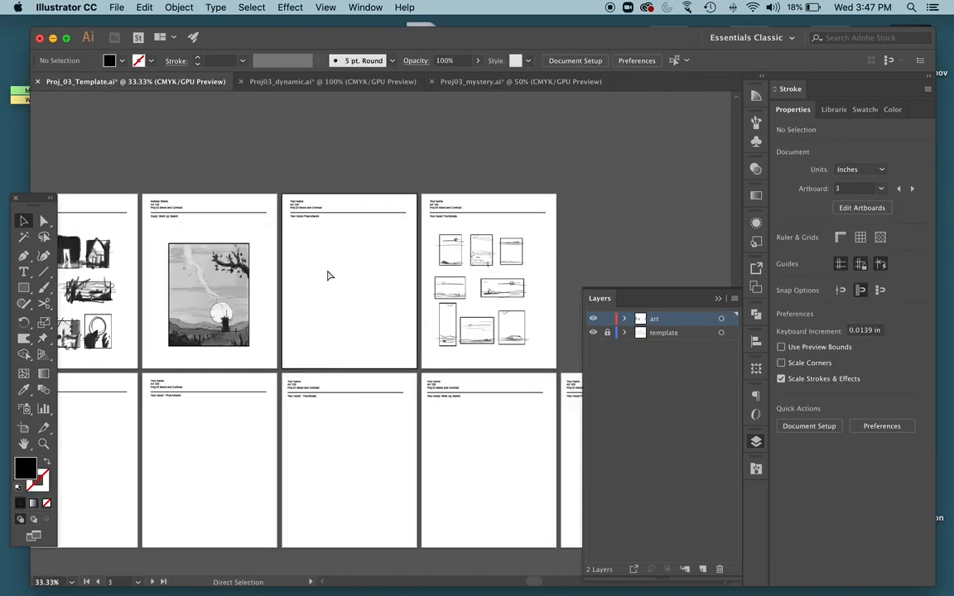
key("cmd+v")
left_click_drag(392, 314, 316, 242)
left_click_drag(359, 277, 345, 274)
left_click(416, 146)
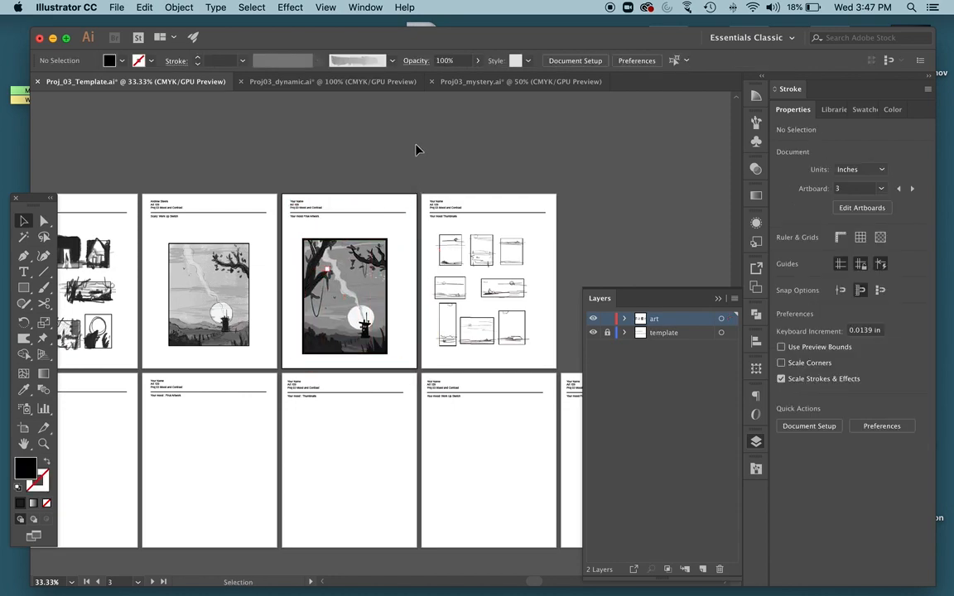
Look over both rows of artboards in the template to check which pages are filled and which are empty.
key("cmd+minus")
key("cmd+minus")
scroll(411, 187, "right", 3)
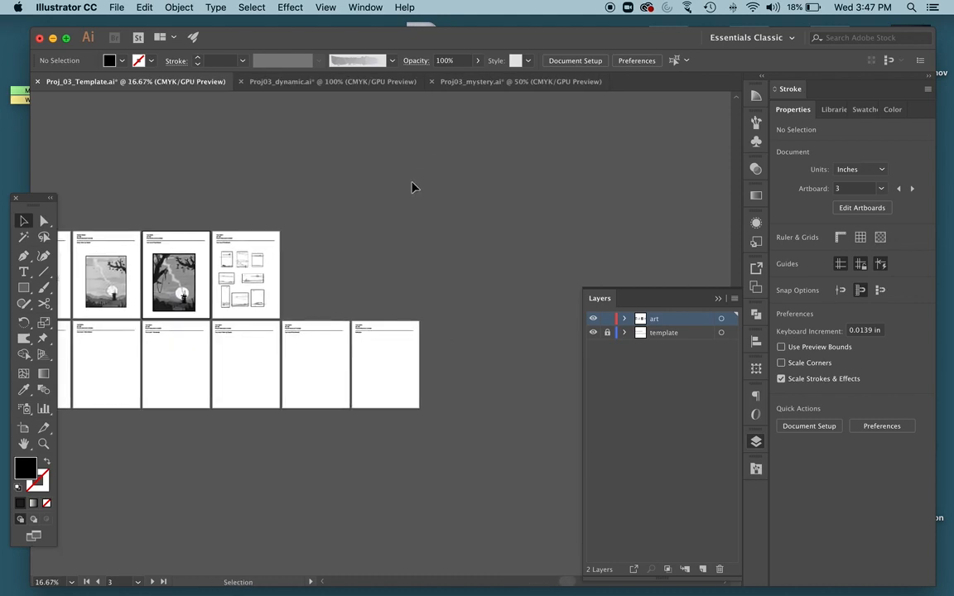
scroll(412, 186, "down", 5)
scroll(412, 186, "left", 3)
scroll(405, 183, "left", 3)
scroll(271, 168, "up", 3)
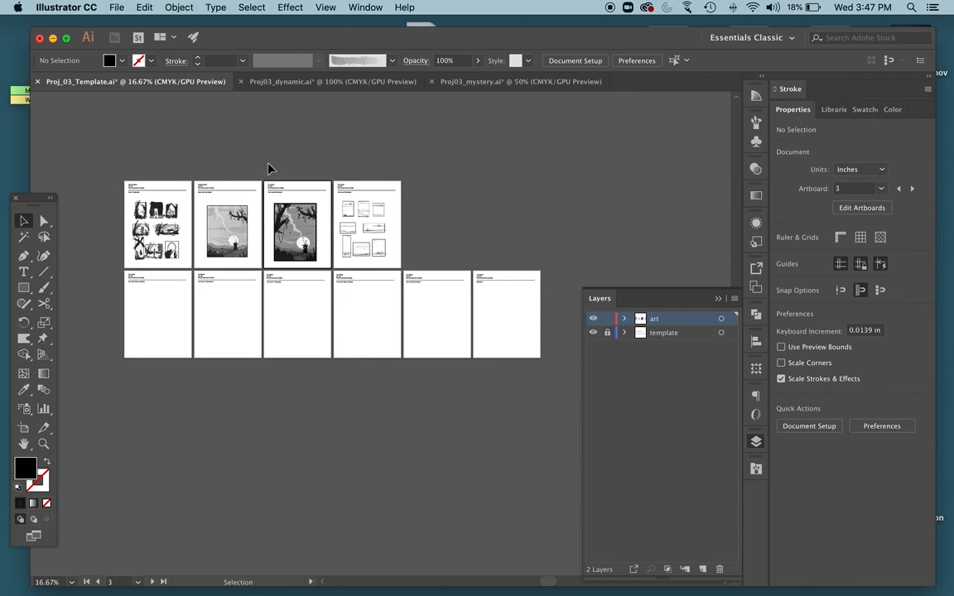
Delete Artboard 12, the empty "Your mood Final Artwork" page next to the Reflection page.
left_click(308, 302)
key("super+plus")
key("super+plus")
key("super+plus")
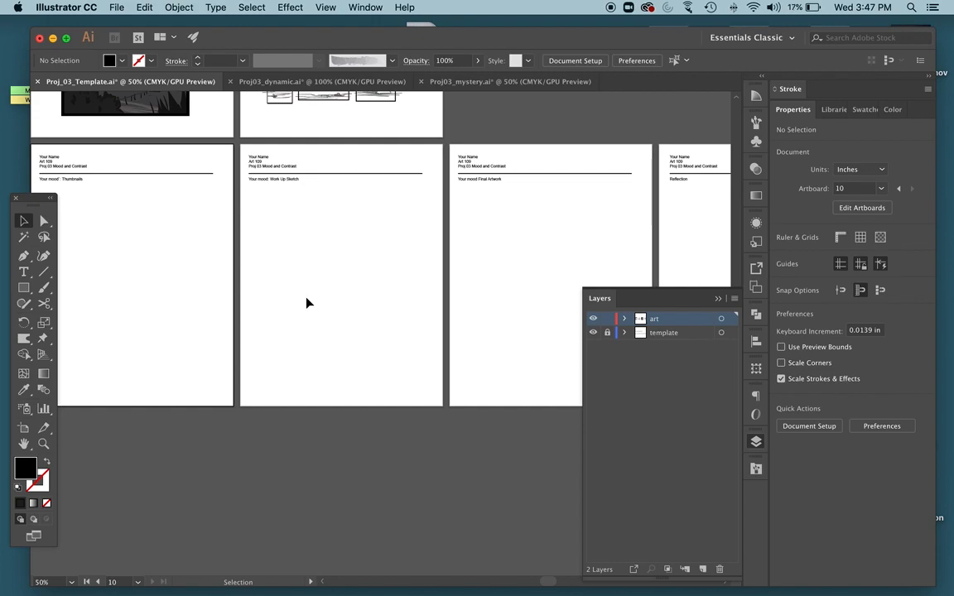
scroll(309, 300, "right", 5)
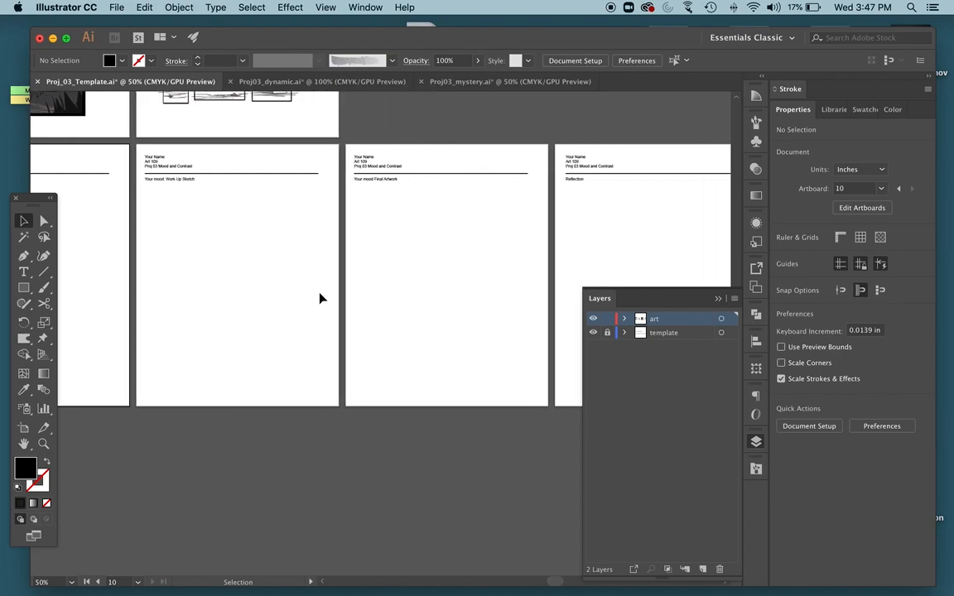
left_click(439, 283)
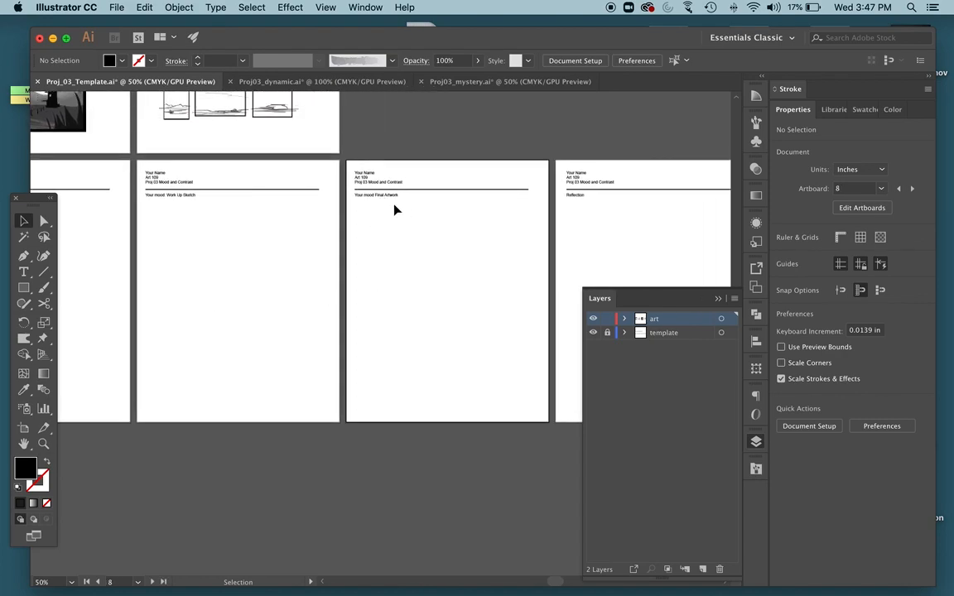
left_click(755, 441)
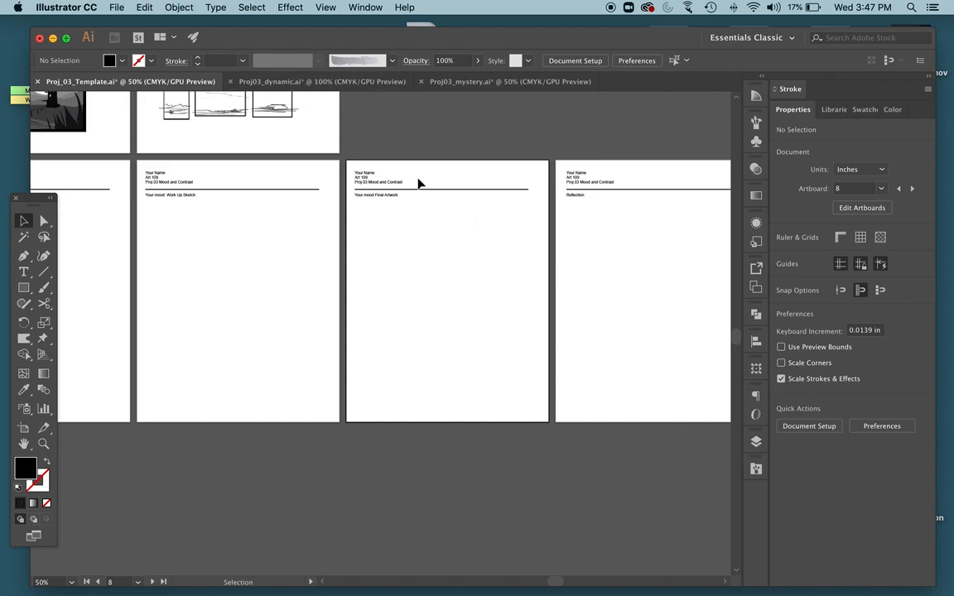
left_click(365, 7)
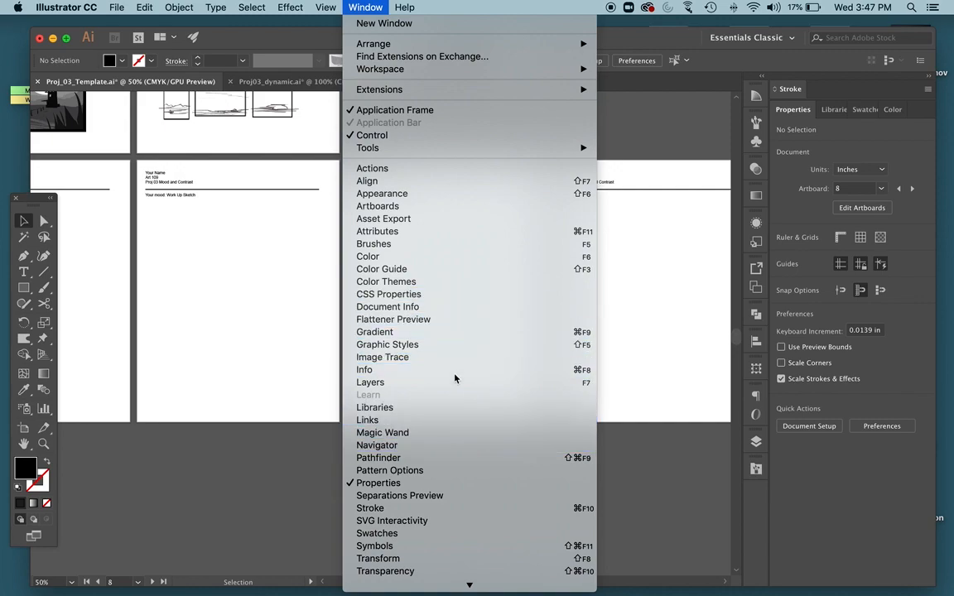
left_click(413, 207)
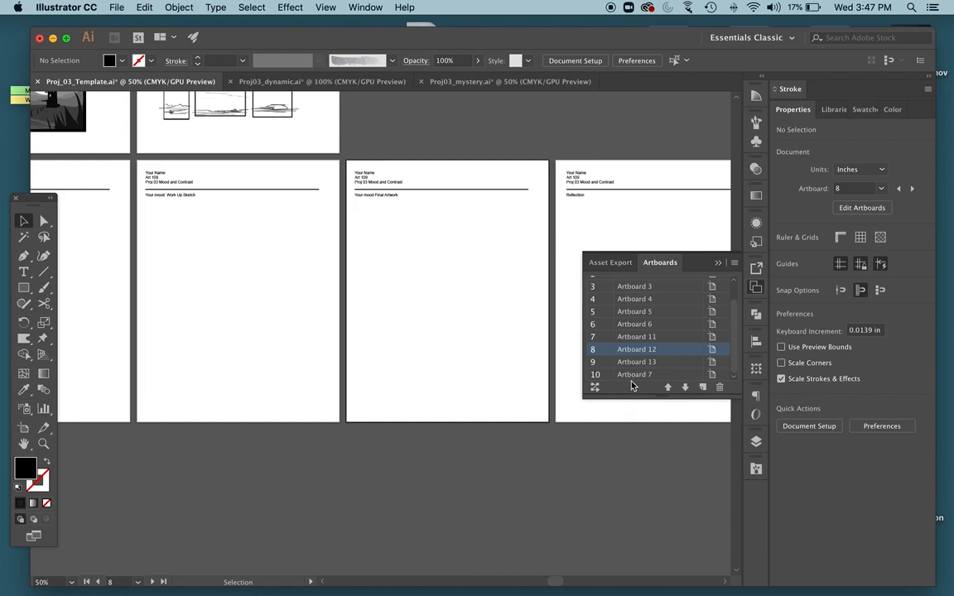
left_click(718, 387)
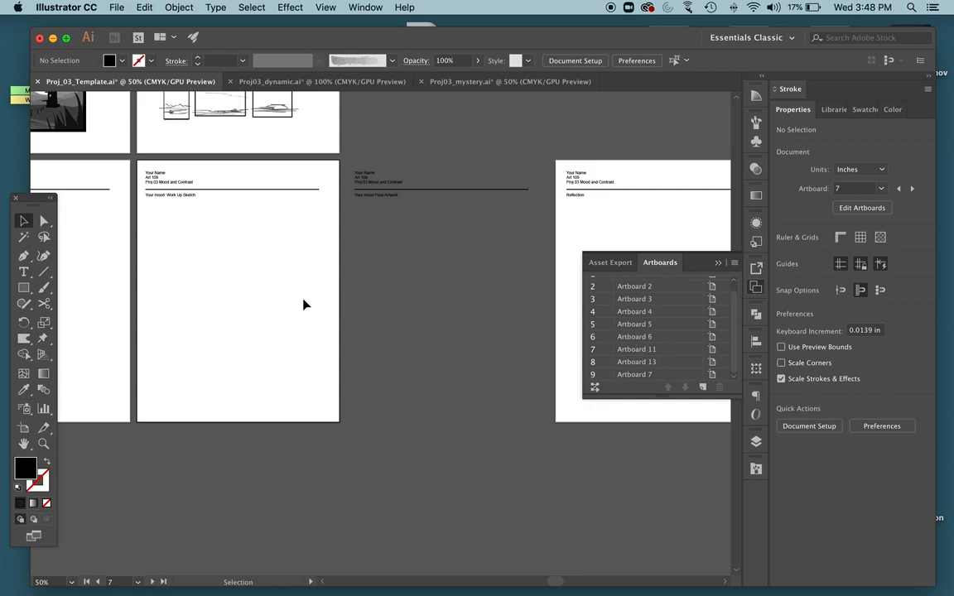
Try deleting Artboard 6, undo the deletion, and return to the Selection tool.
left_click(623, 337)
left_click(718, 388)
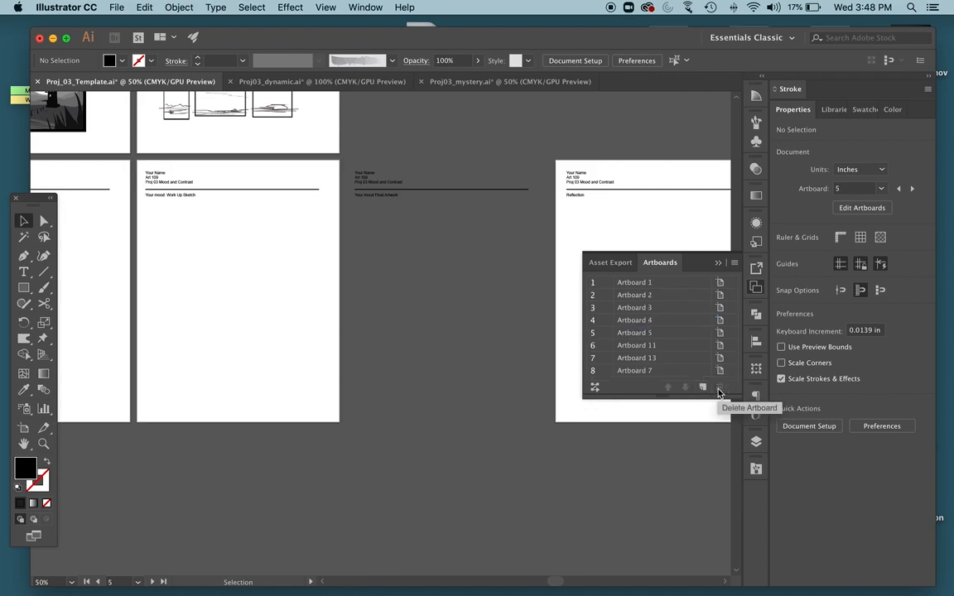
key("super+z")
key("i")
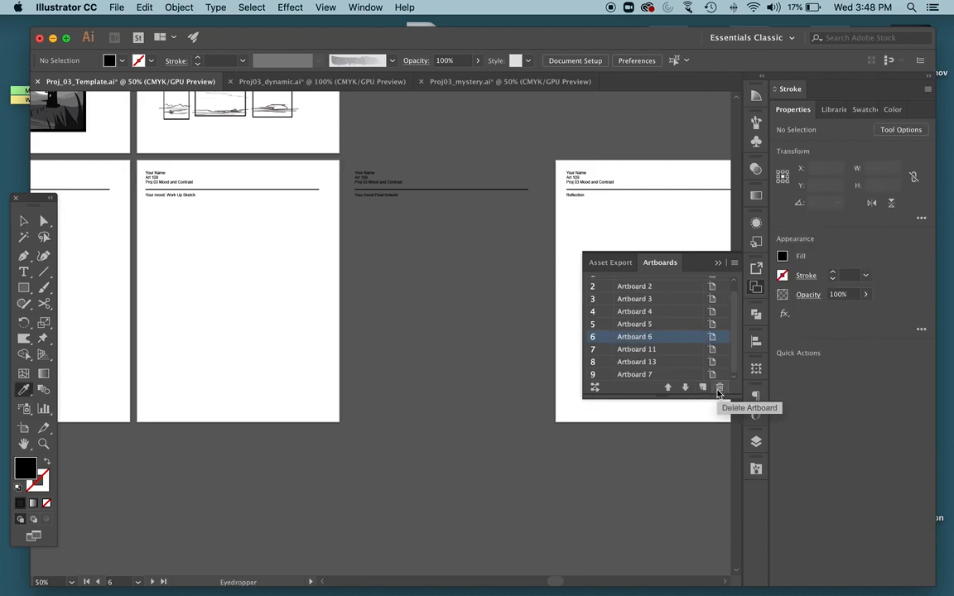
key("super+minus")
key("super+minus")
left_click(320, 298)
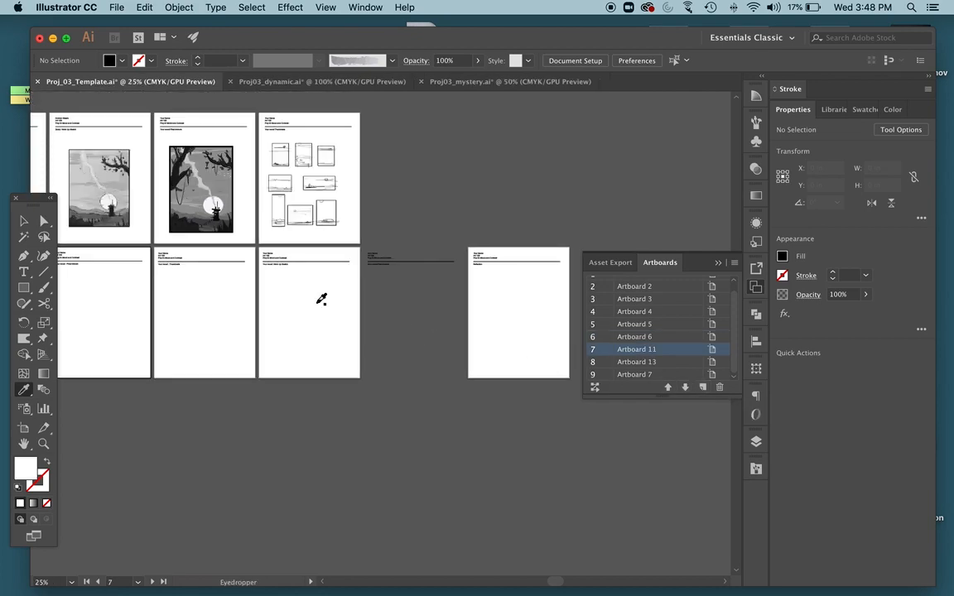
left_click(23, 220)
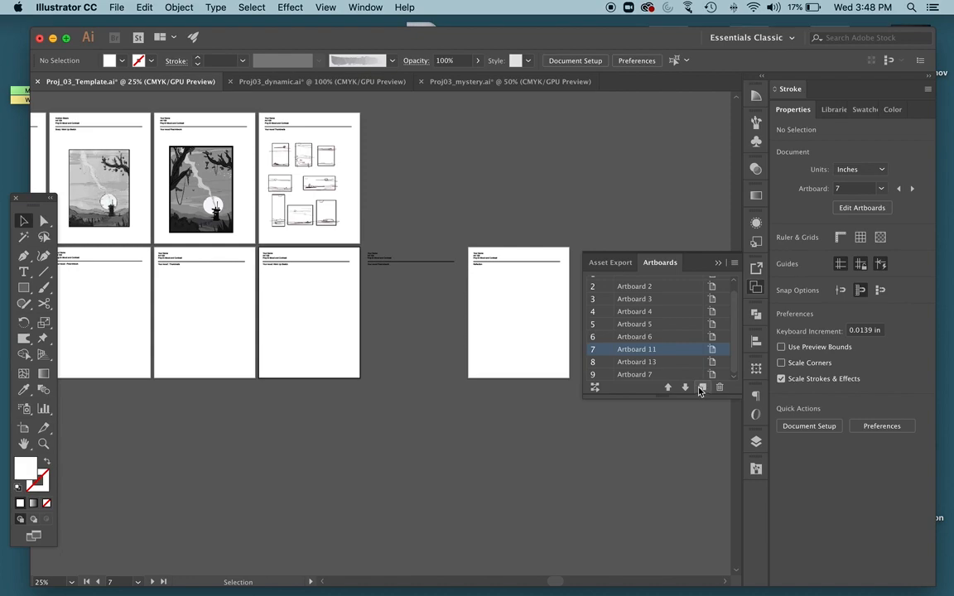
Try deleting Artboard 13, Artboard 6 and Artboard 5 one at a time, undoing each deletion.
left_click(650, 361)
left_click(719, 387)
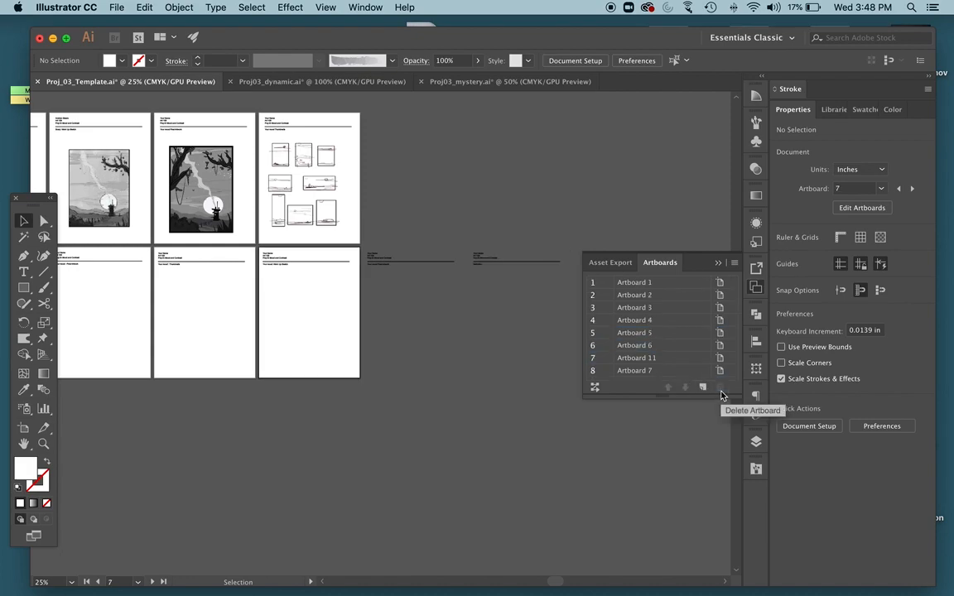
key("super+z")
left_click(632, 339)
left_click(718, 388)
key("super+z")
left_click(652, 324)
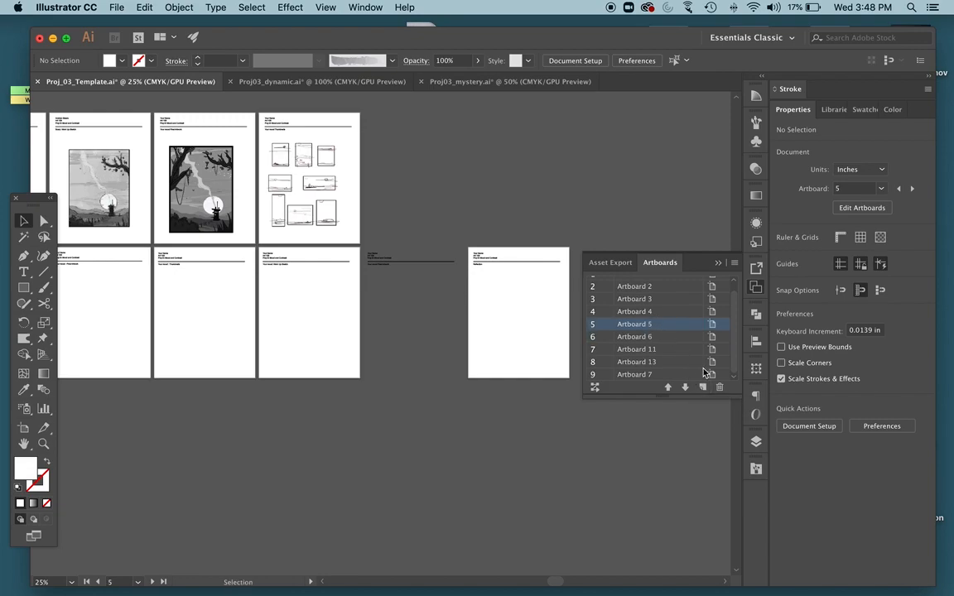
left_click(719, 387)
key("super+z")
scroll(626, 331, "up", 1)
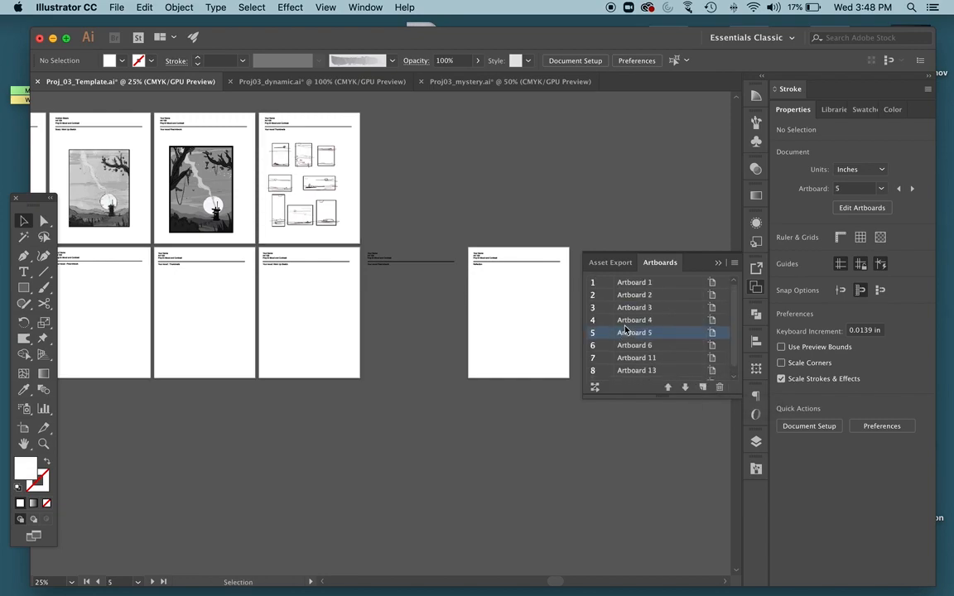
Look at the Proj03_mystery and Proj03_dynamic documents, return to the template, and make Artboard 11 active.
scroll(327, 213, "left", 2)
scroll(327, 214, "left", 4)
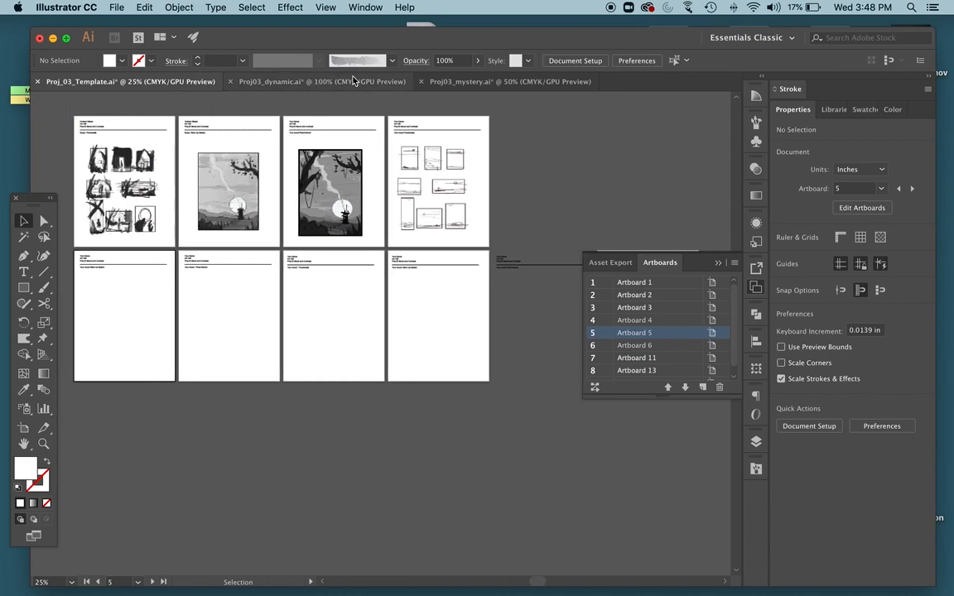
left_click(447, 81)
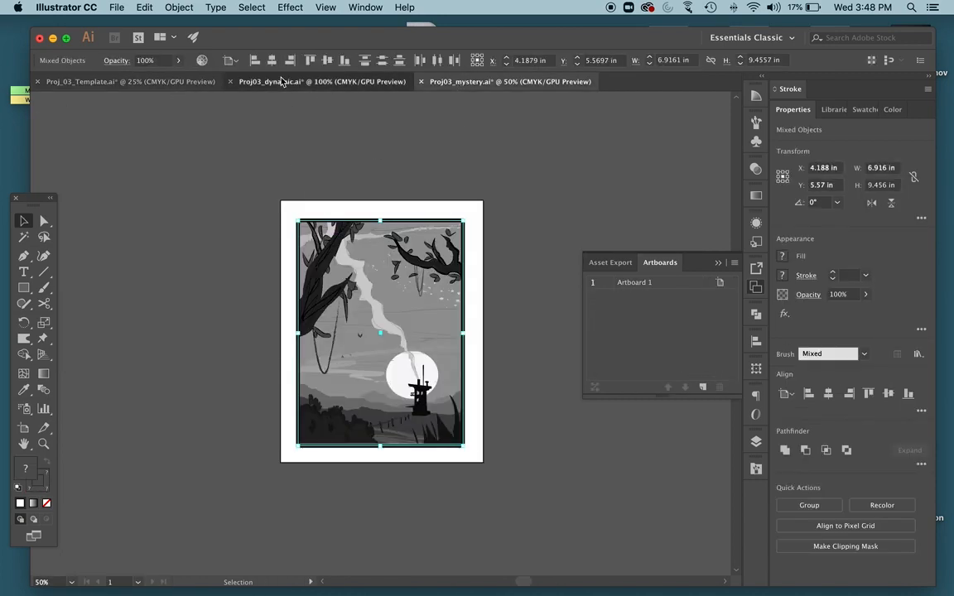
left_click(286, 82)
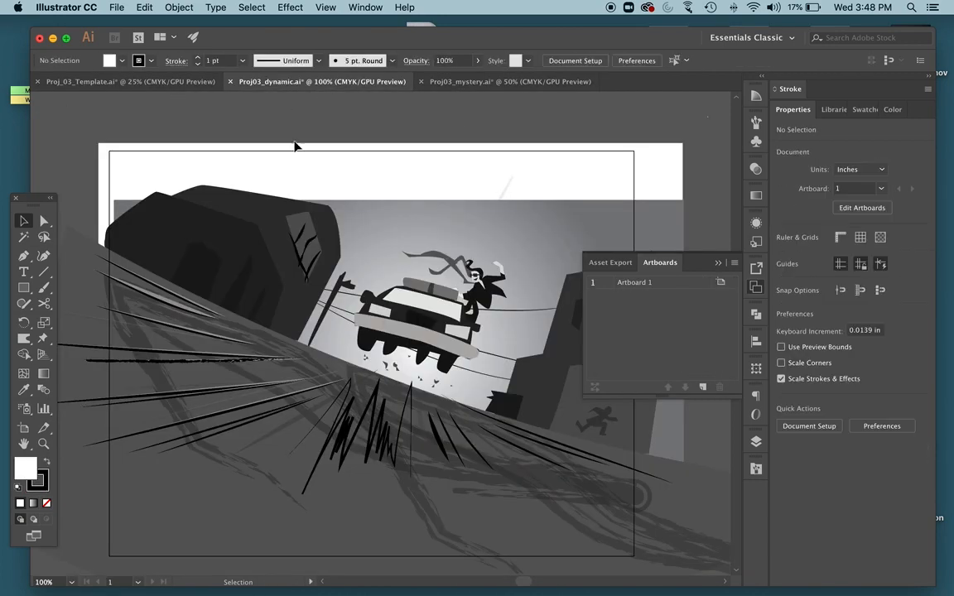
left_click(167, 82)
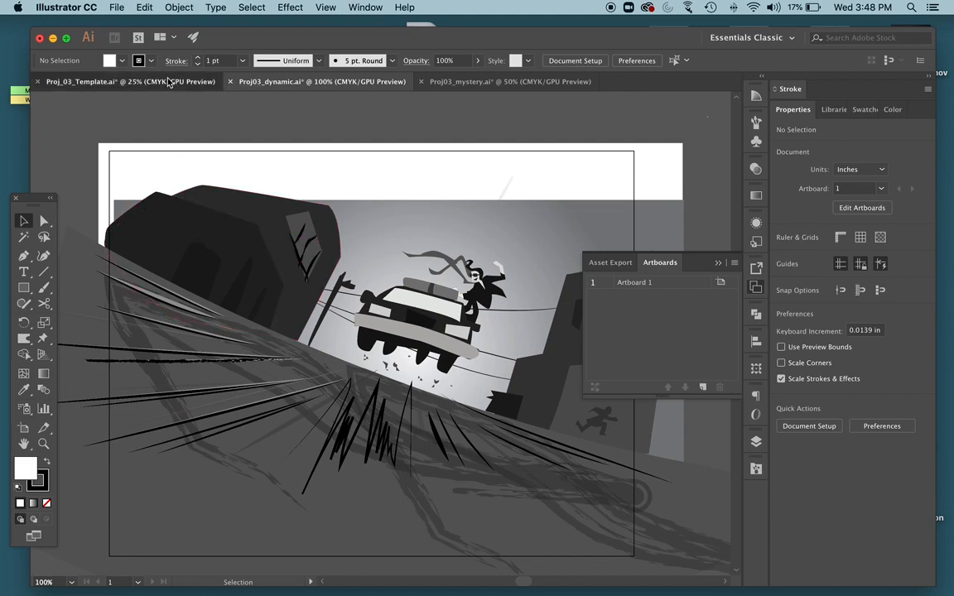
left_click(416, 295)
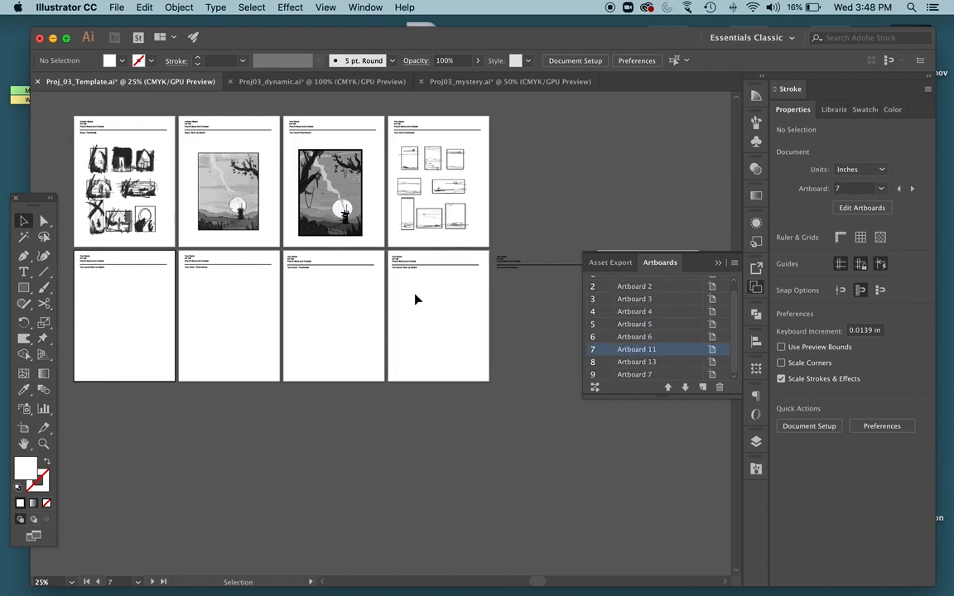
Add a placeholder text area about 7 in wide and 5 in high below the Reflection heading on Artboard 13.
scroll(411, 294, "right", 5)
scroll(412, 298, "right", 2)
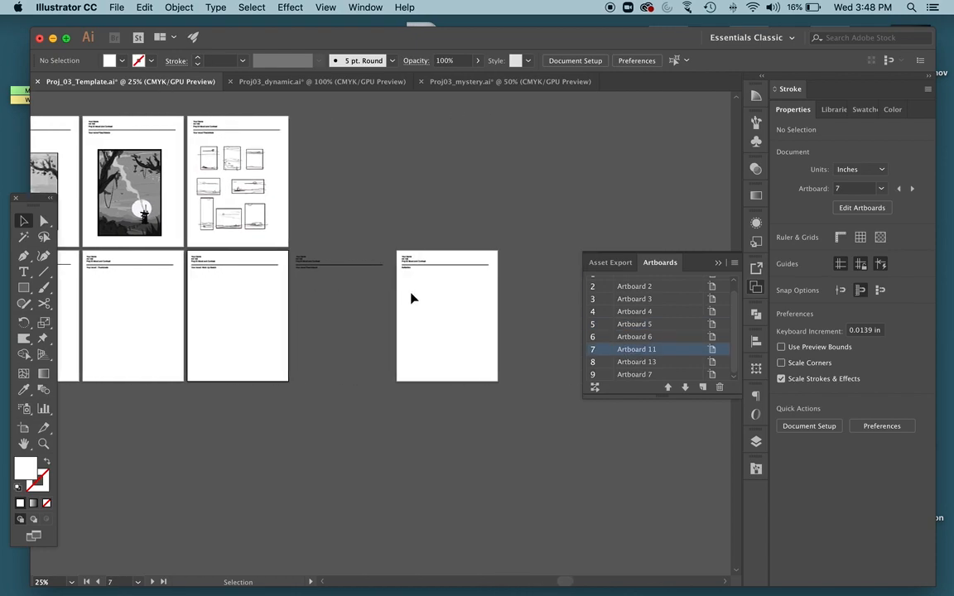
key("t")
left_click(413, 284)
left_click_drag(404, 273, 485, 331)
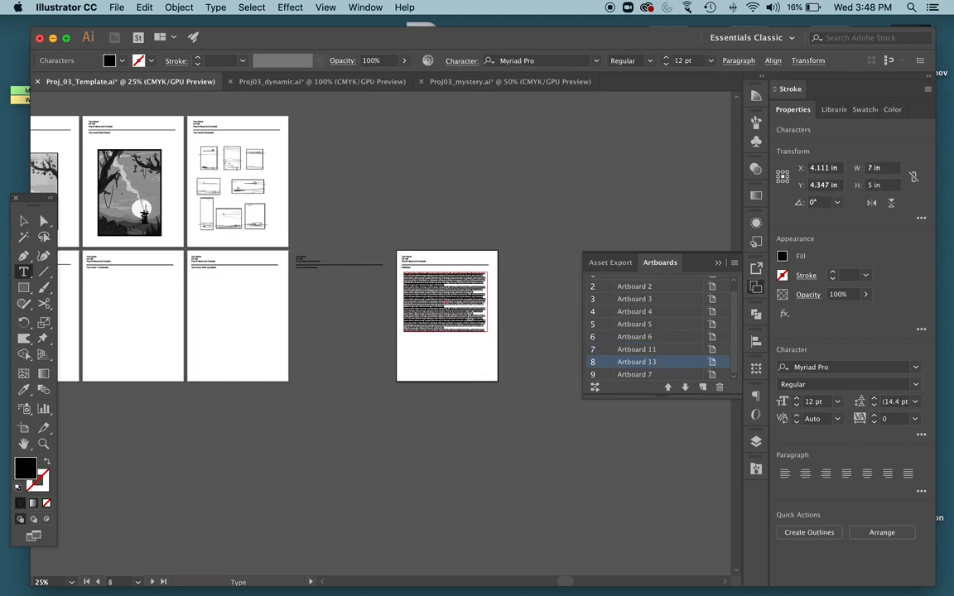
key("super+equal")
key("super+equal")
key("super+equal")
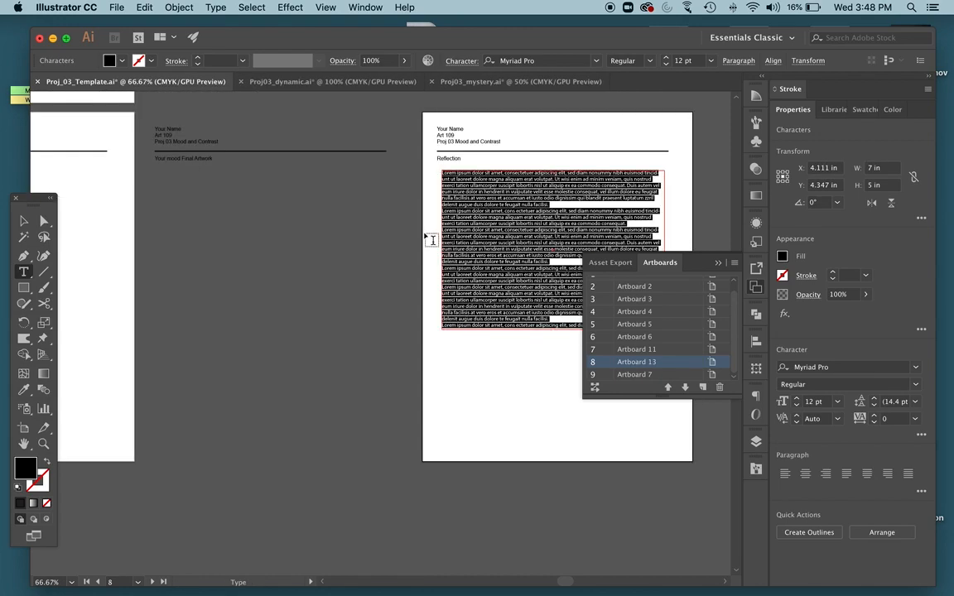
left_click_drag(508, 240, 473, 205)
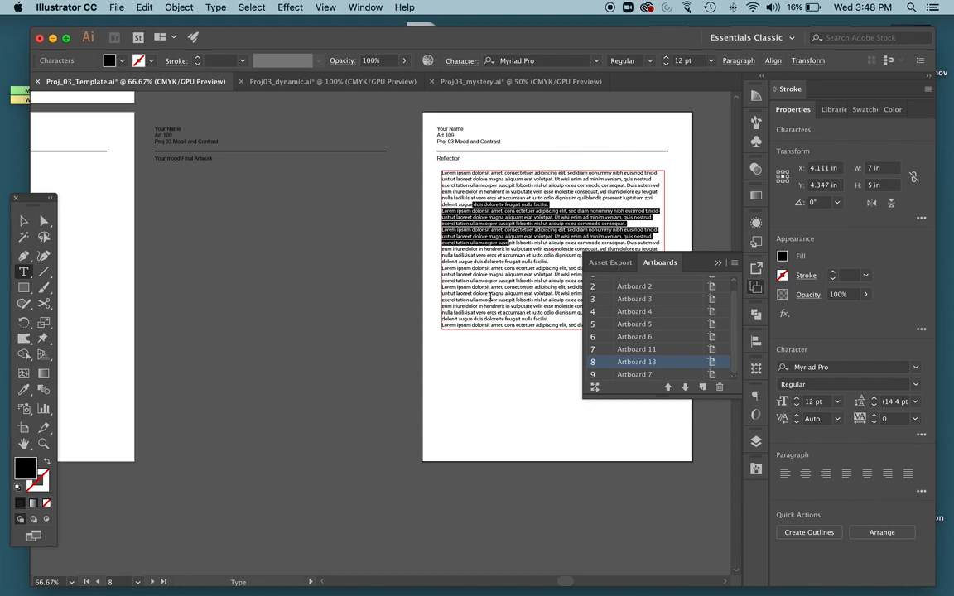
scroll(486, 343, "left", 10)
key("Escape")
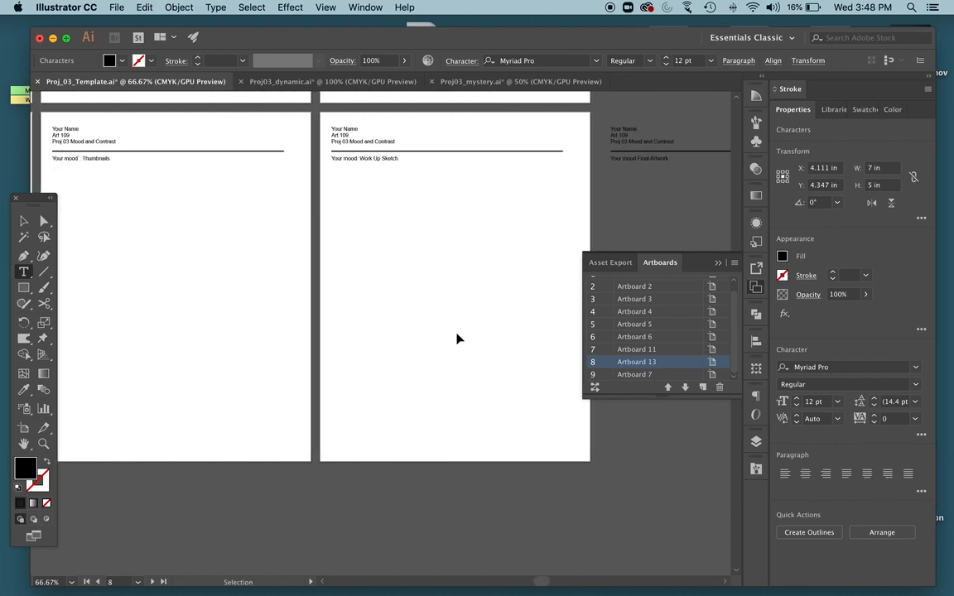
Close the artboard list, unlock the template layer, and return to the Selection tool.
key("super+minus")
key("super+minus")
key("super+minus")
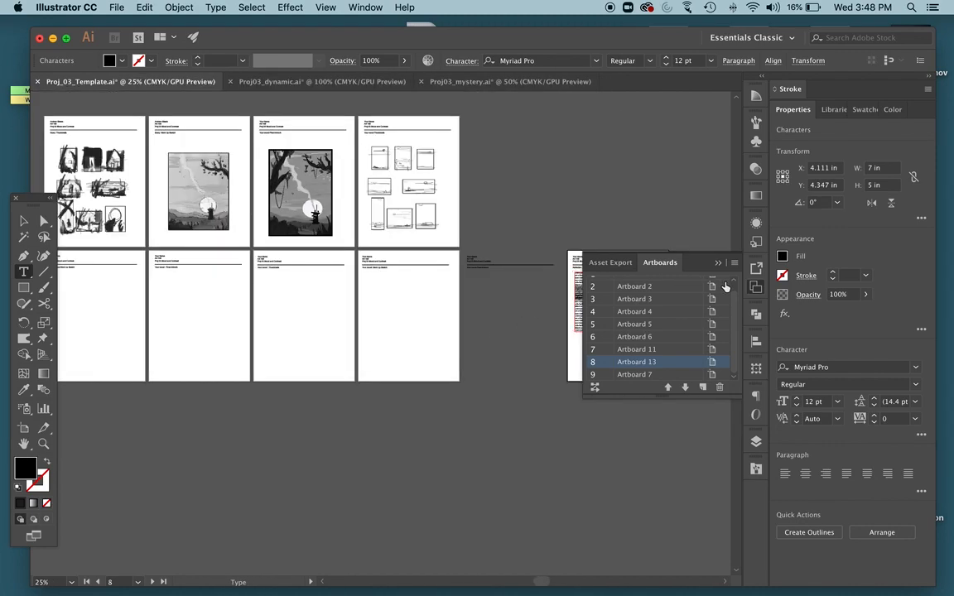
left_click(611, 262)
left_click(757, 271)
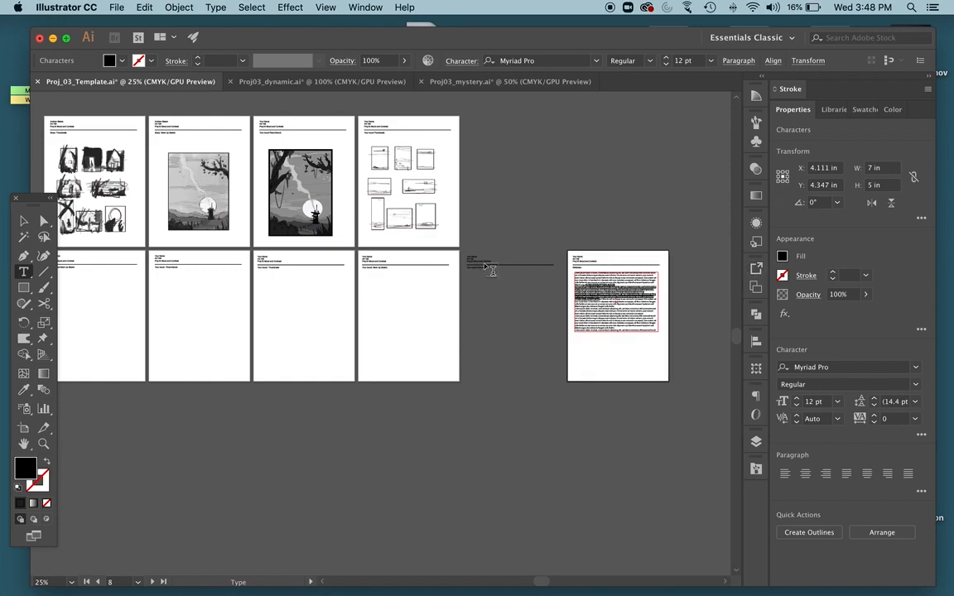
left_click(755, 442)
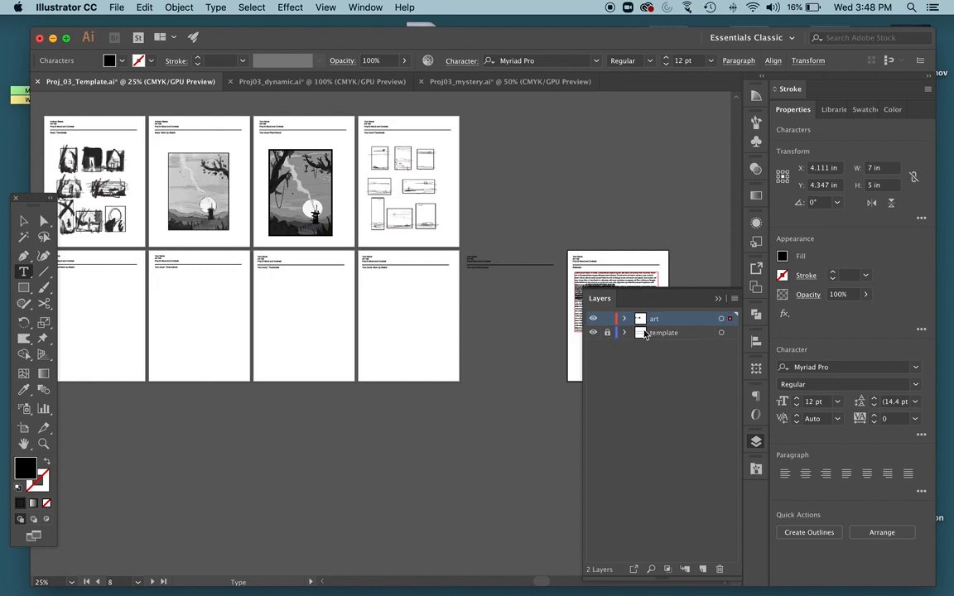
type("O")
left_click(471, 252, "super")
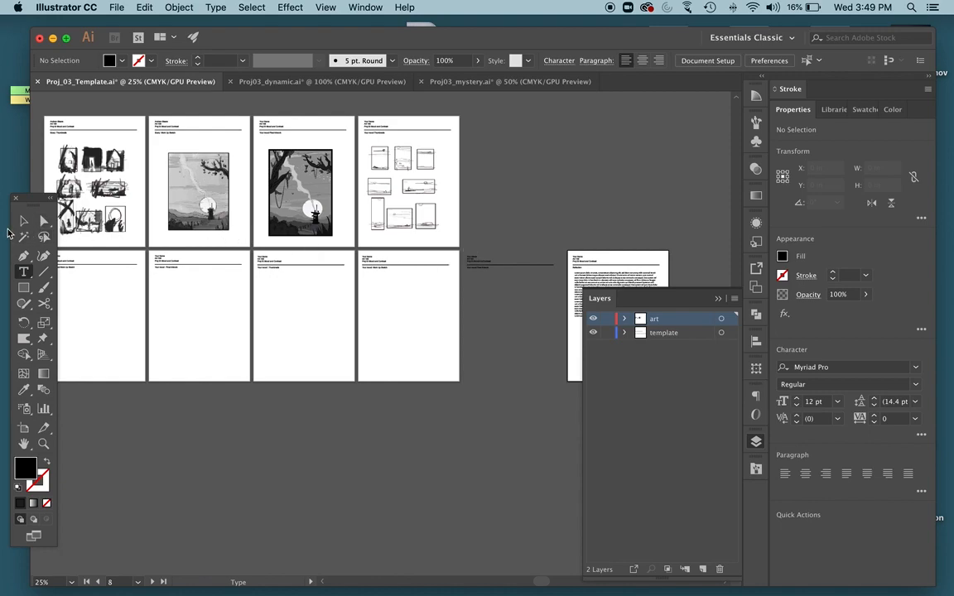
left_click(23, 220)
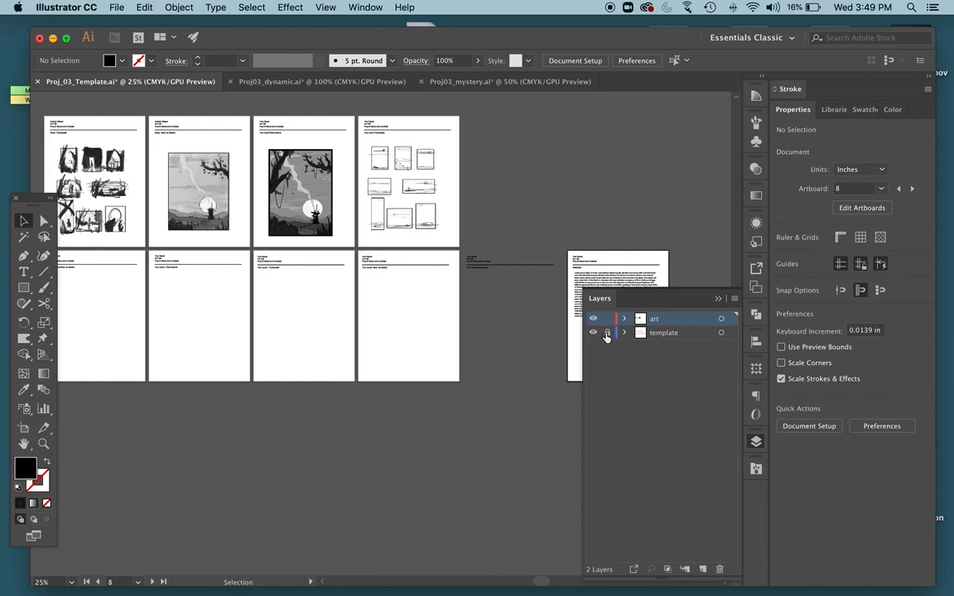
Delete the leftover "Your mood Final Artwork" header text and line from the empty gap before the Reflection page.
left_click_drag(462, 253, 517, 305)
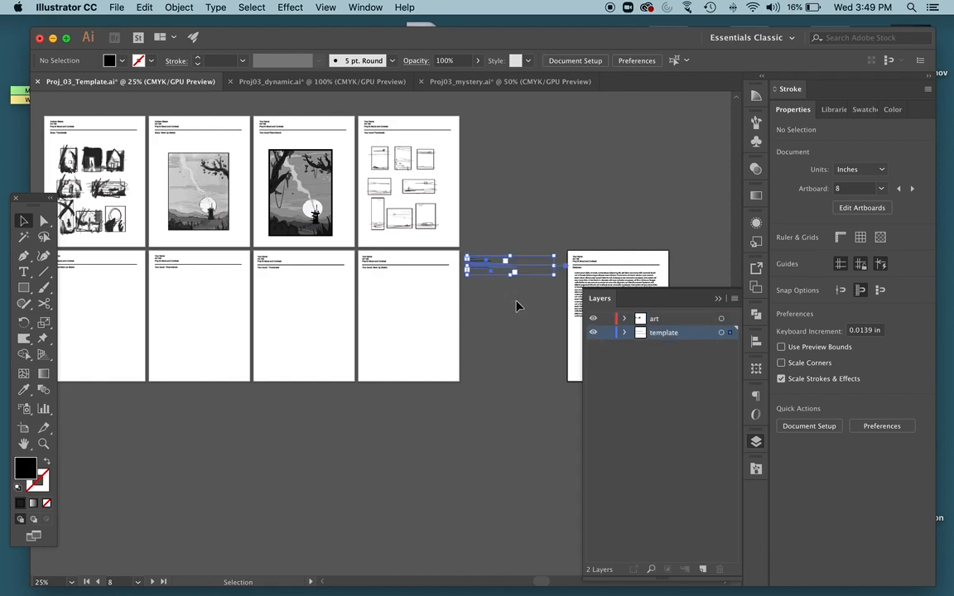
key("Delete")
scroll(513, 306, "left", 5)
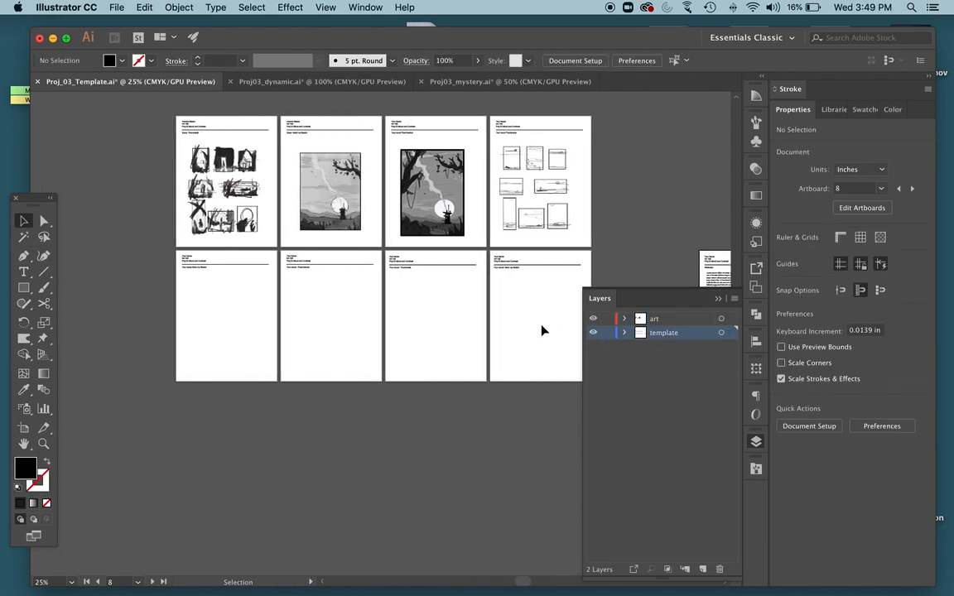
Save the template to the Desktop as an Adobe PDF named with the student's full name plus _proj03, replacing the existing file.
left_click(116, 7)
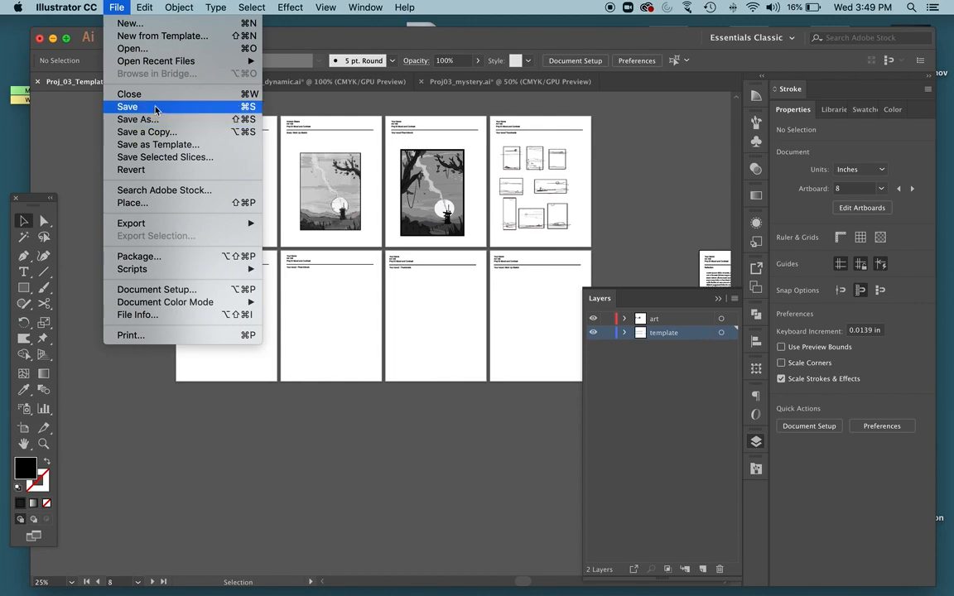
left_click(63, 112)
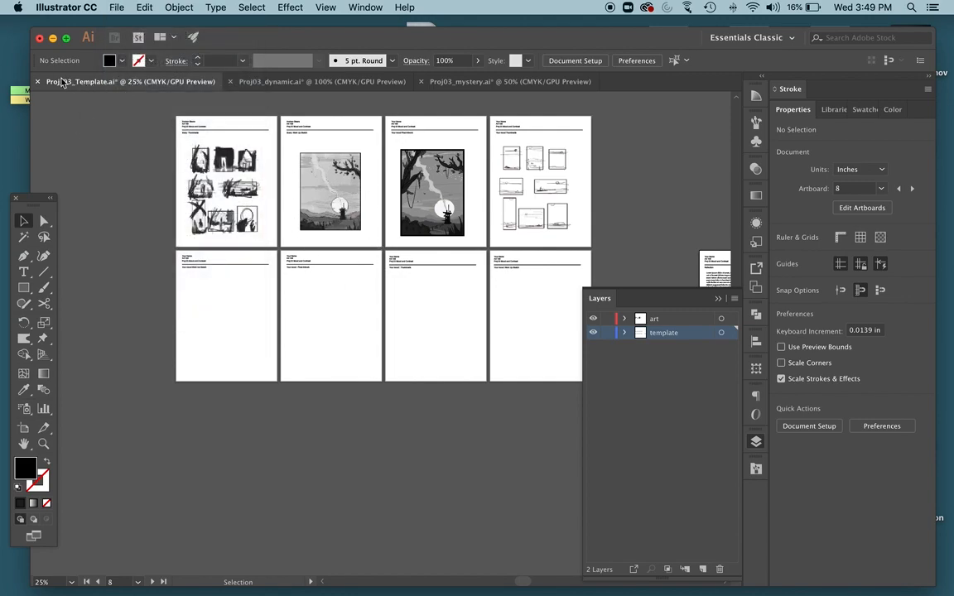
left_click(116, 7)
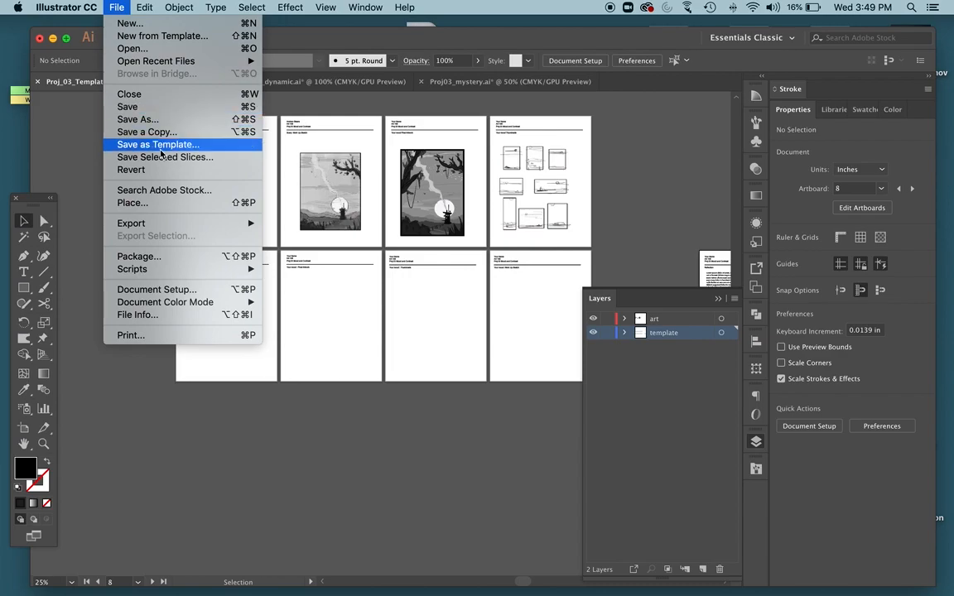
left_click(168, 125)
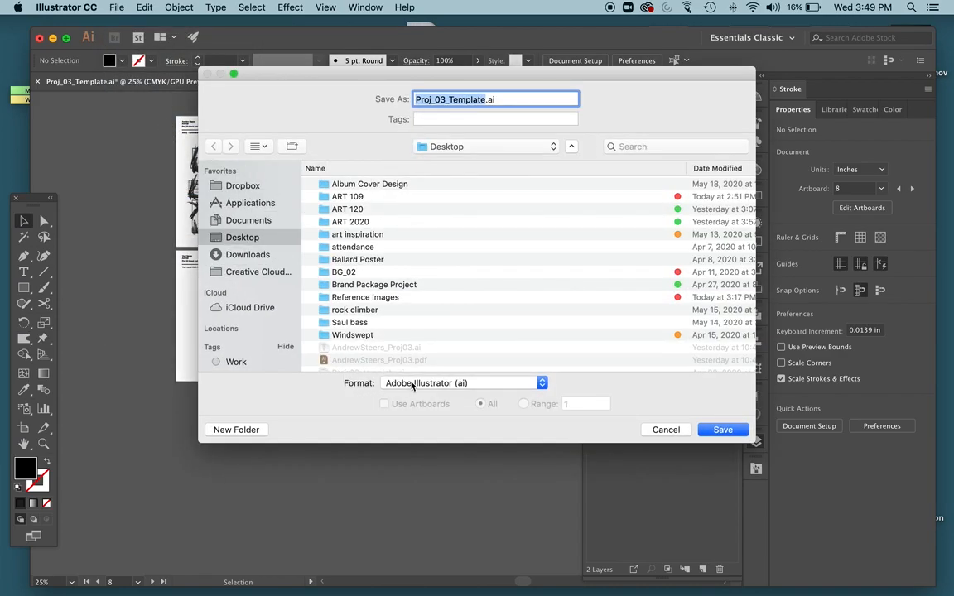
left_click(439, 384)
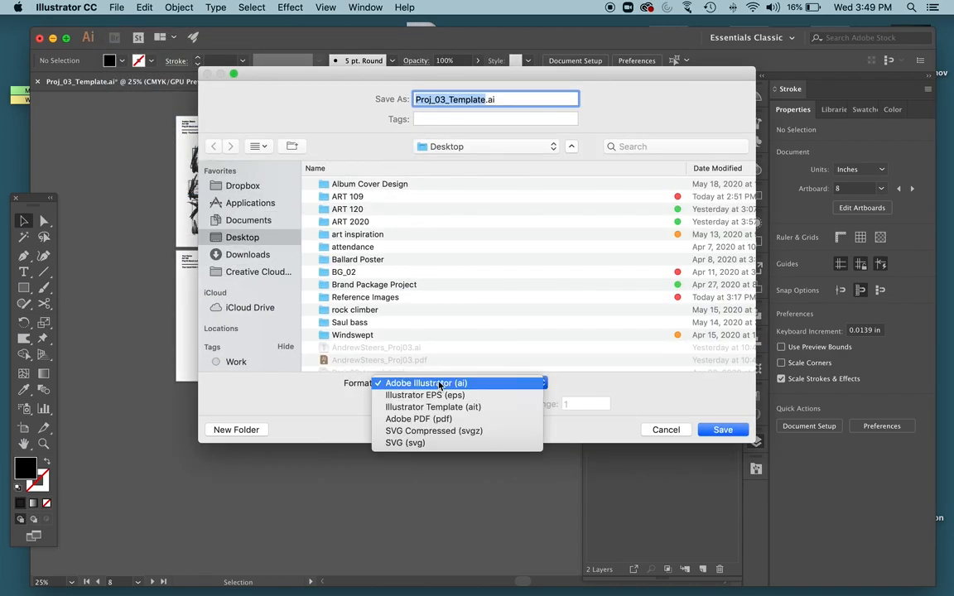
left_click(414, 419)
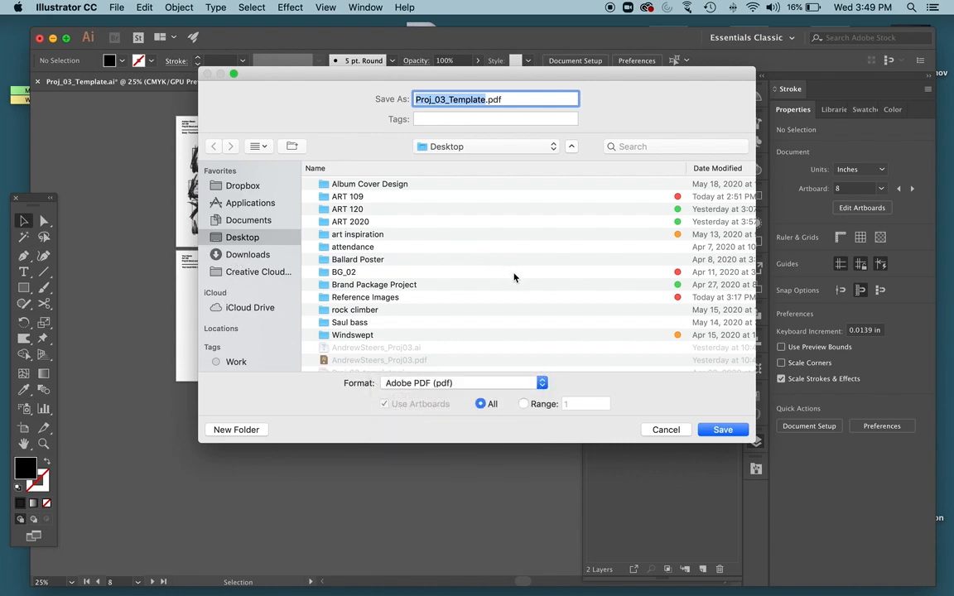
key("BackSpace")
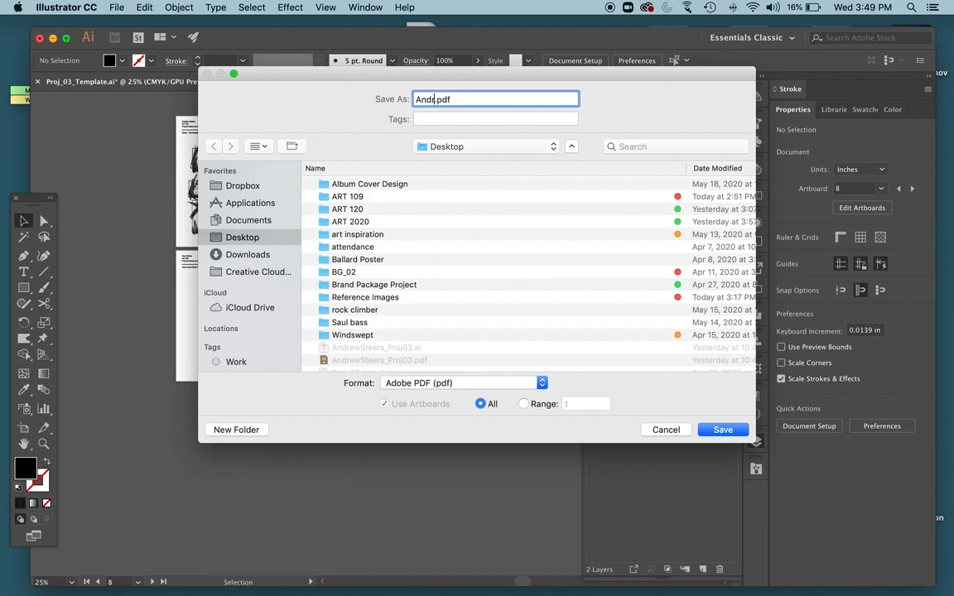
type("_proj03")
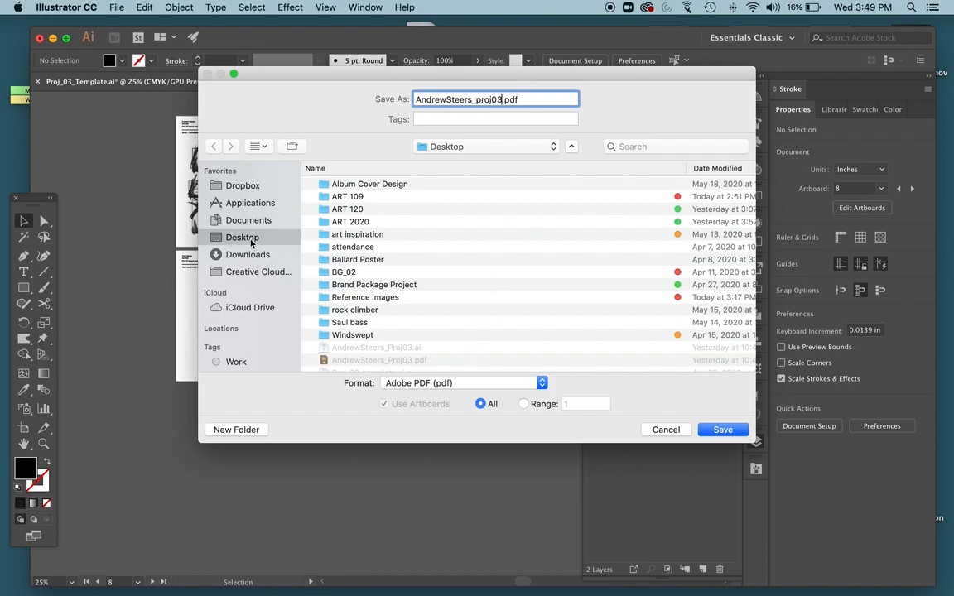
left_click(721, 429)
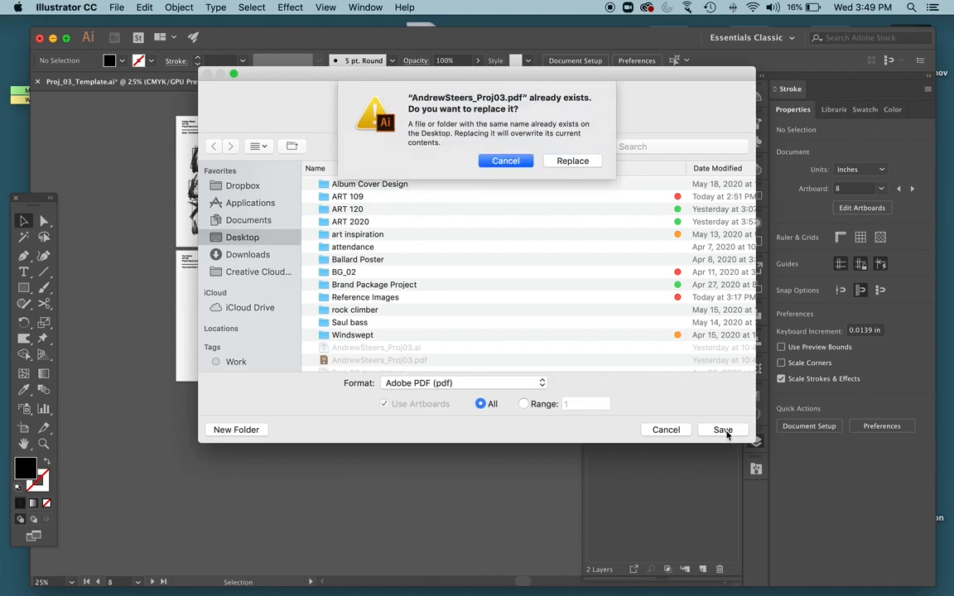
left_click(576, 165)
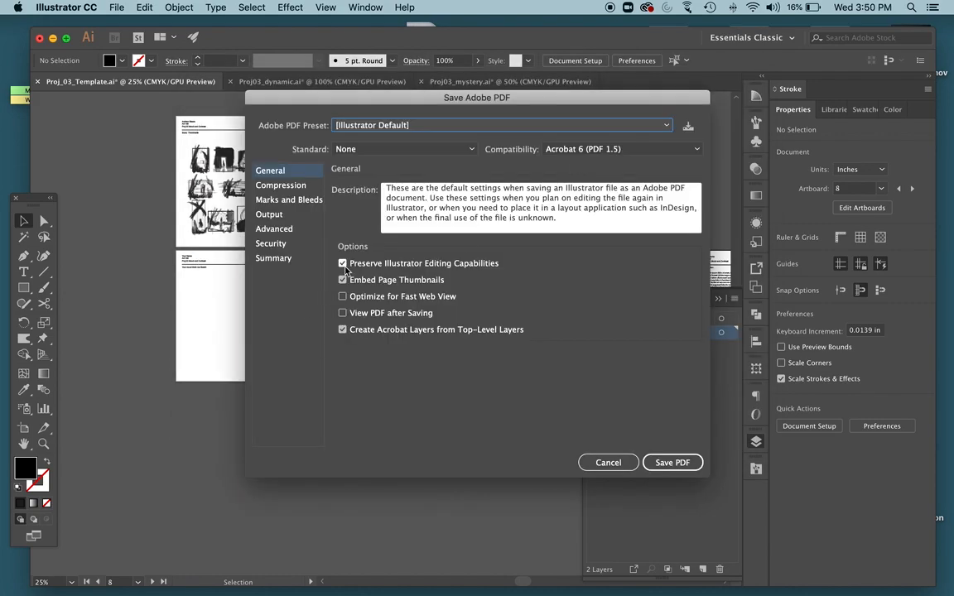
Turn off Preserve Illustrator Editing Capabilities and set color, grayscale and monochrome bitmap images to Average Downsampling To.
left_click(343, 264)
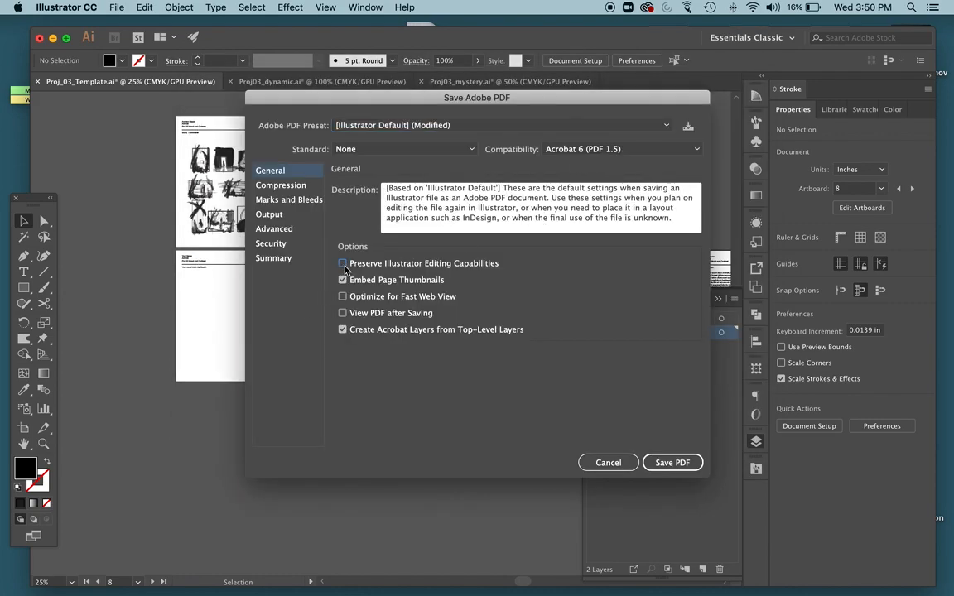
left_click(278, 186)
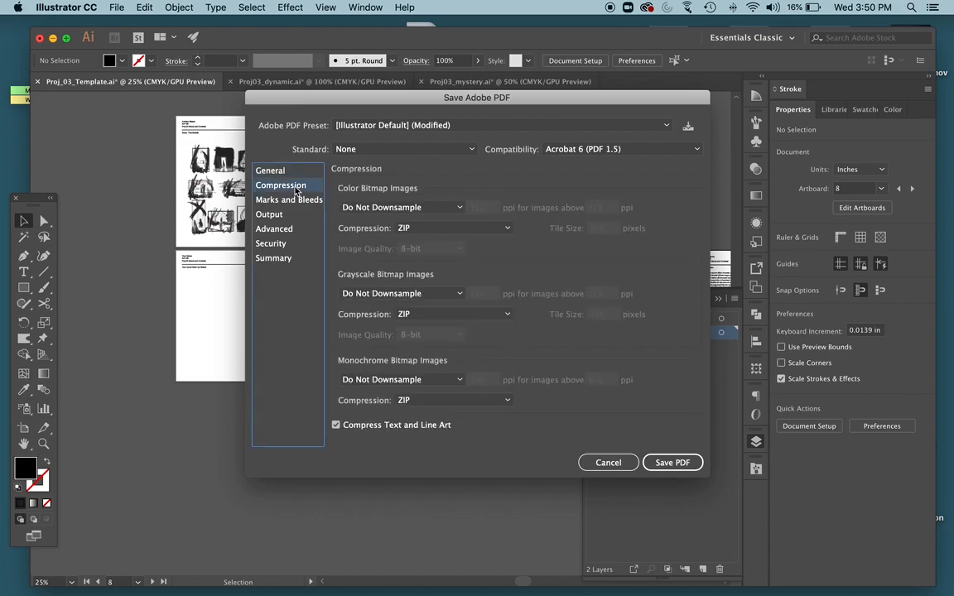
left_click(396, 208)
left_click(389, 236)
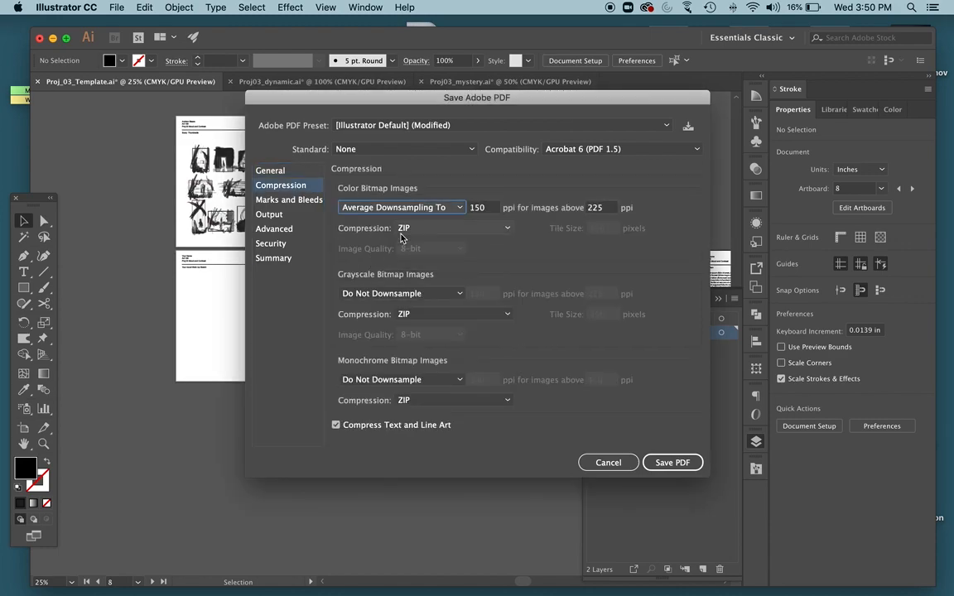
left_click(383, 293)
left_click(381, 321)
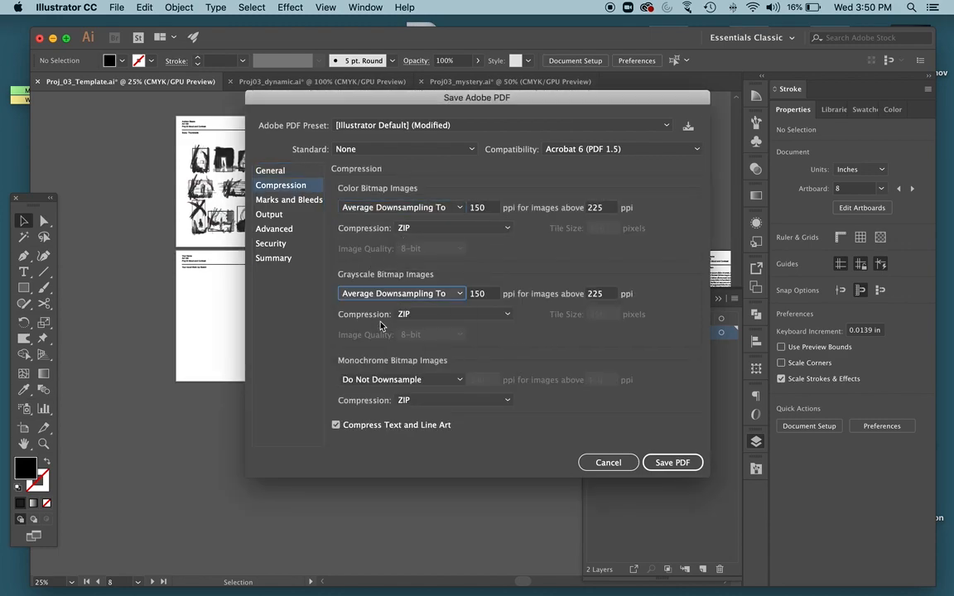
left_click(374, 379)
left_click(374, 408)
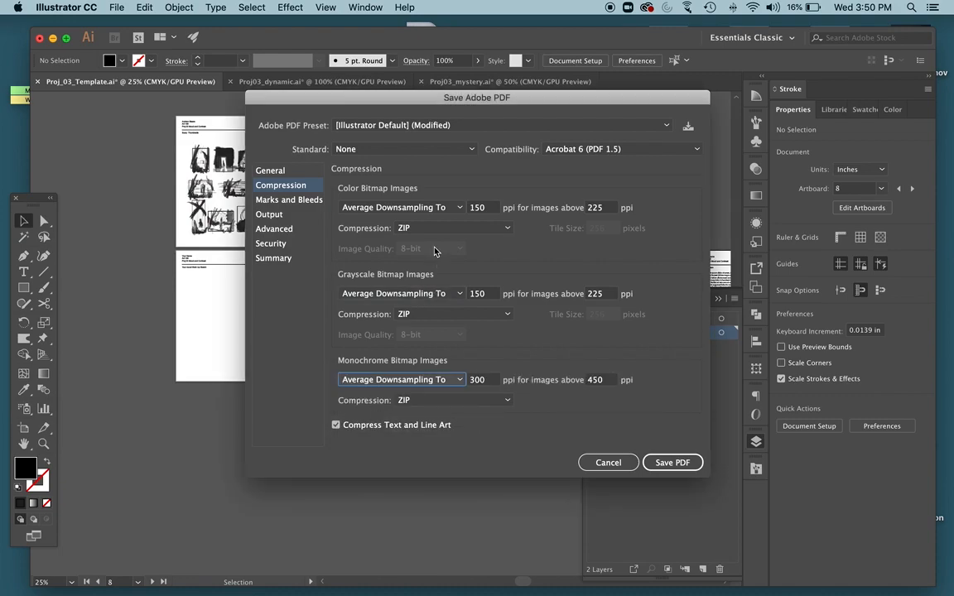
Set color conversion to Convert to Destination (Preserve Numbers), include destination profiles, and save the PDF.
left_click(266, 213)
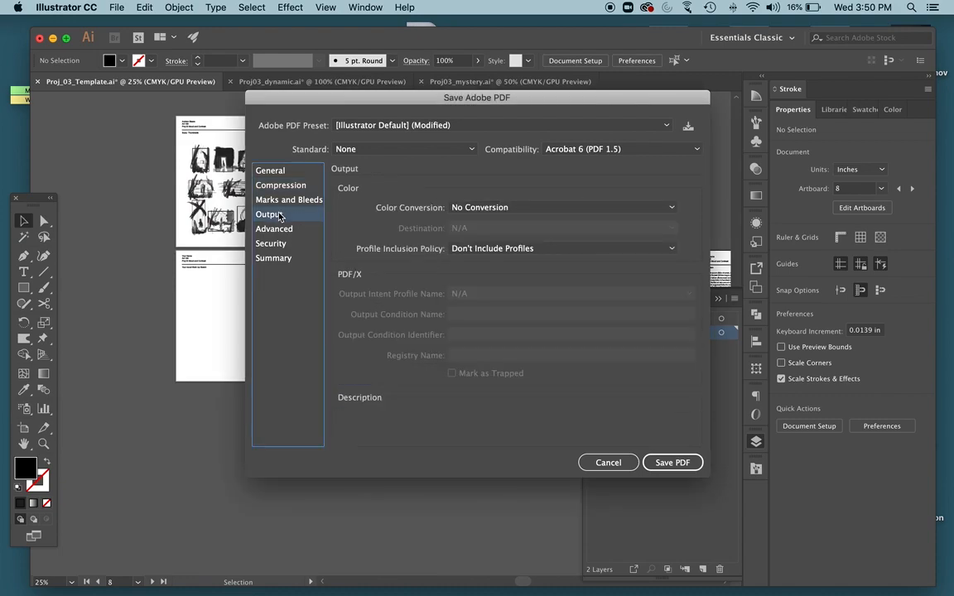
left_click(480, 208)
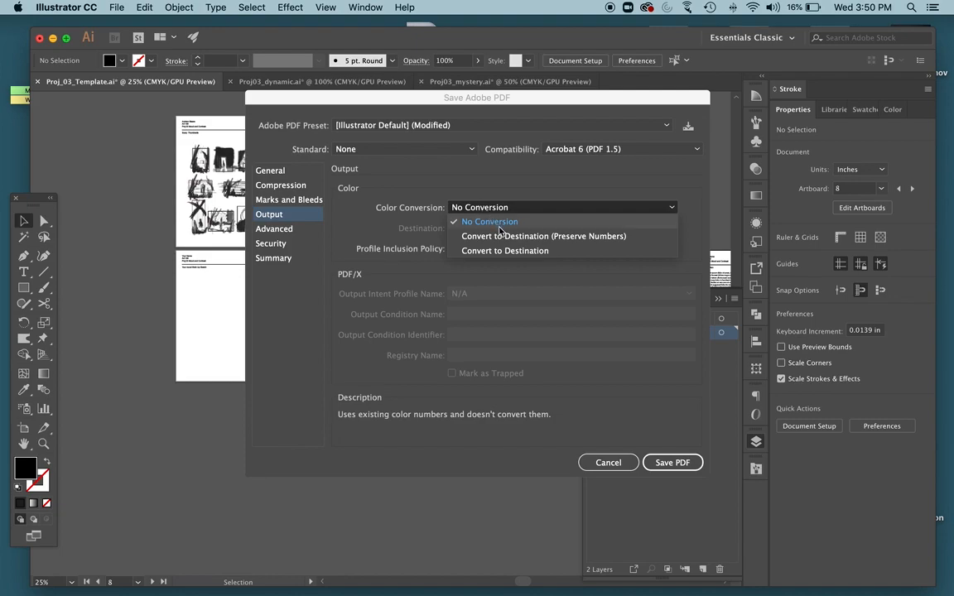
left_click(500, 236)
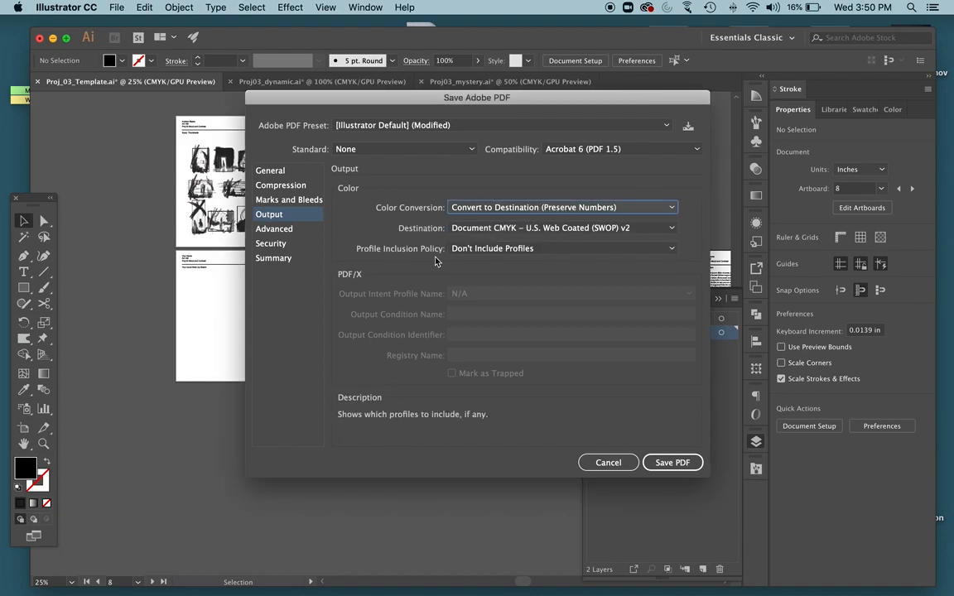
left_click(472, 249)
left_click(479, 277)
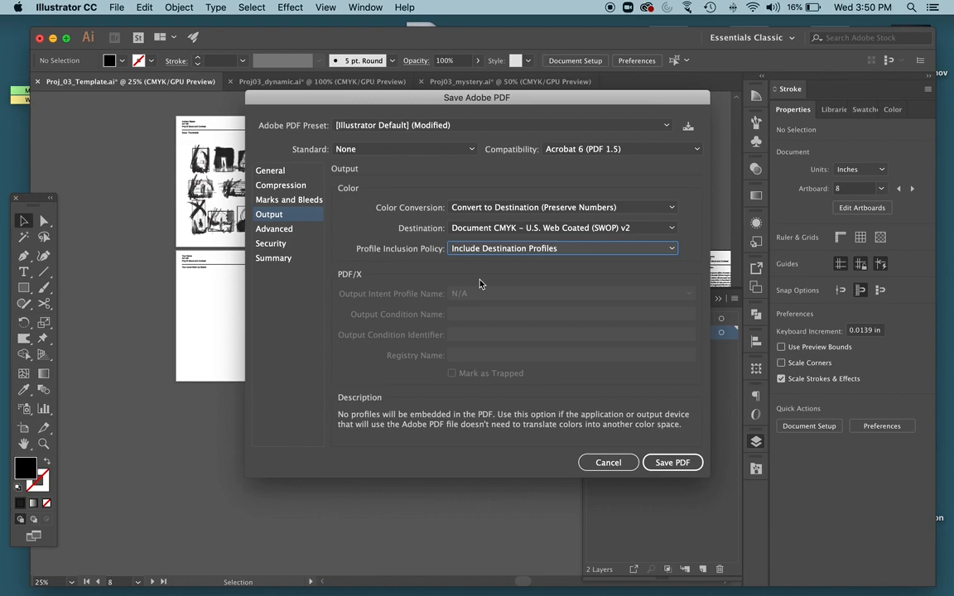
left_click(676, 464)
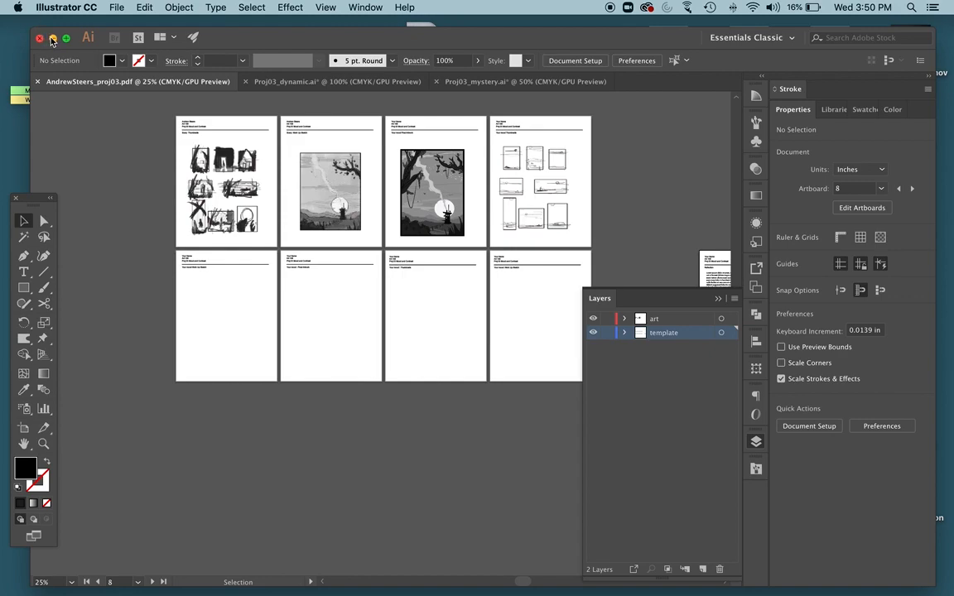
left_click(241, 307)
left_click(335, 320)
left_click(420, 325)
left_click(509, 316)
Minimize the document window, open the saved _proj03 PDF from the desktop in Preview, and look through its first pages.
left_click(53, 37)
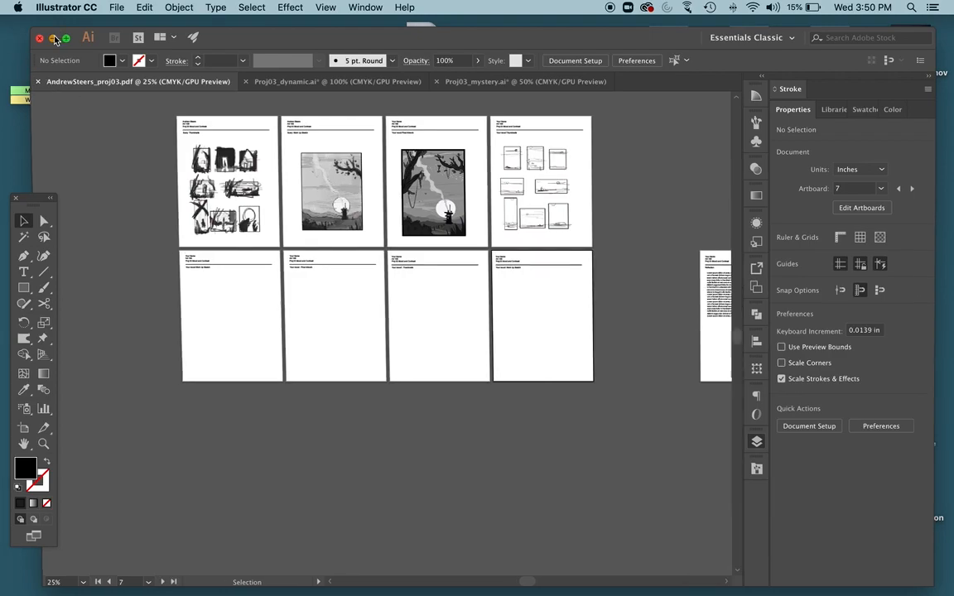
left_click(341, 185)
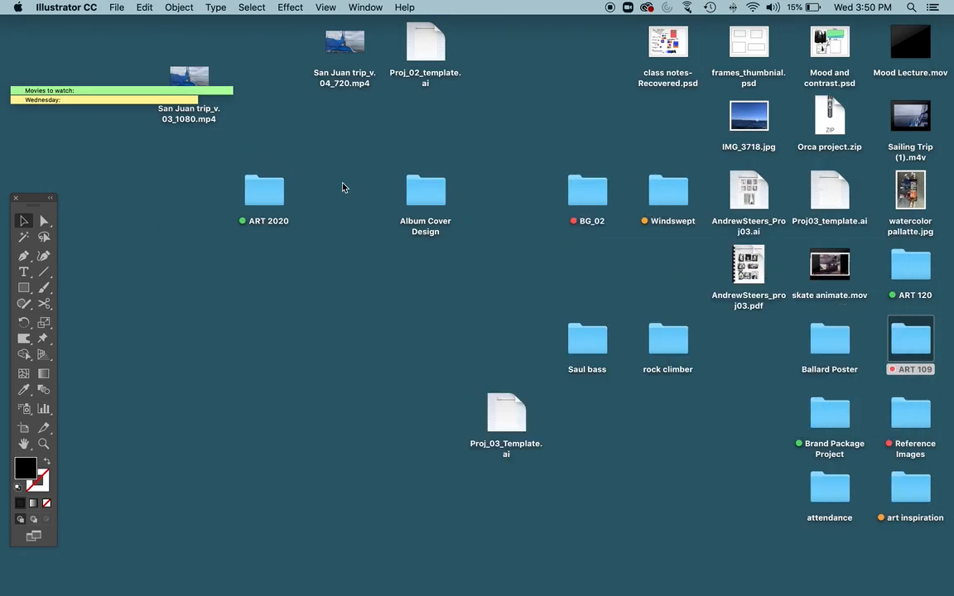
right_click(750, 252)
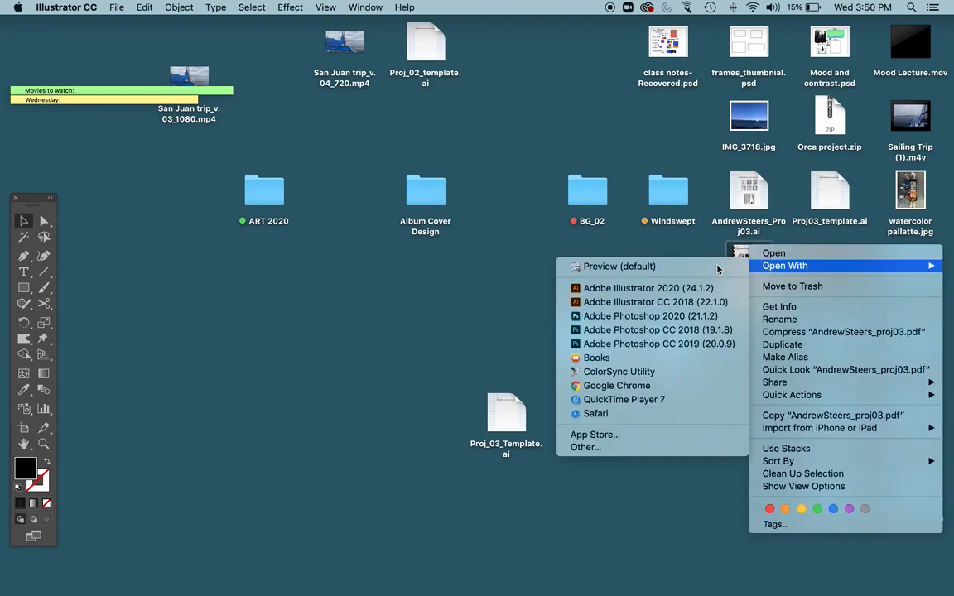
left_click(718, 269)
scroll(342, 274, "down", 10)
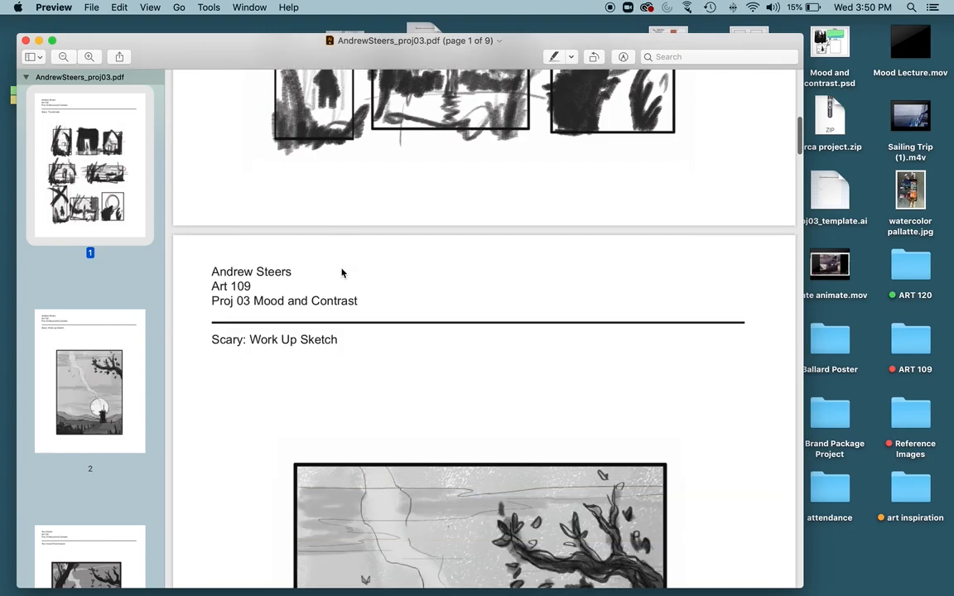
scroll(342, 273, "down", 15)
scroll(342, 273, "up", 3)
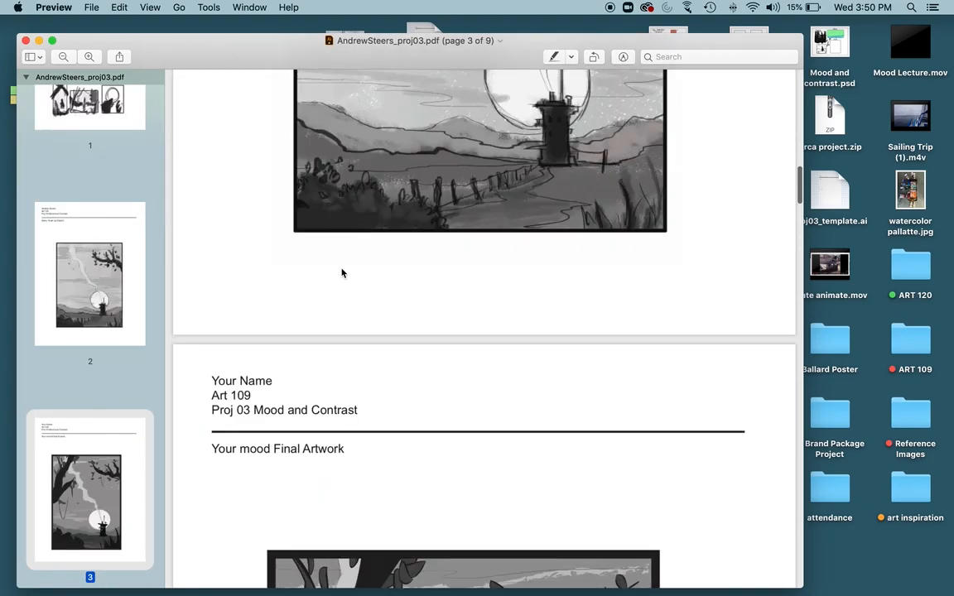
scroll(342, 273, "up", 10)
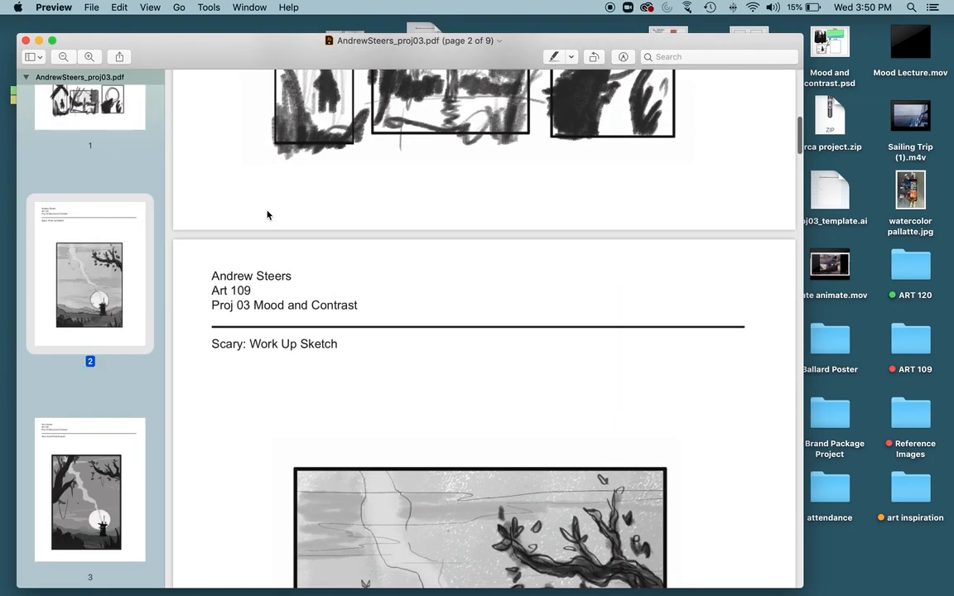
scroll(266, 215, "up", 10)
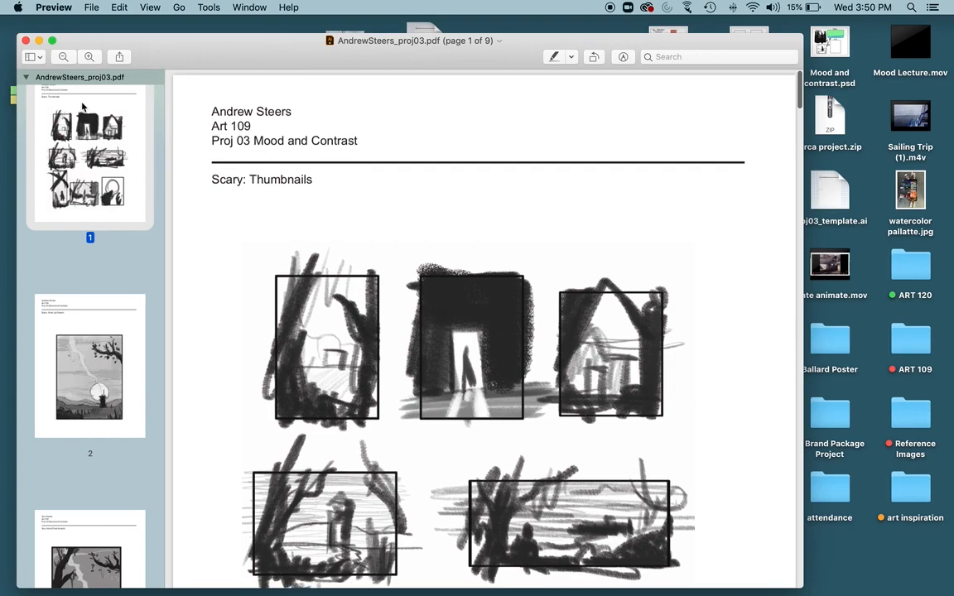